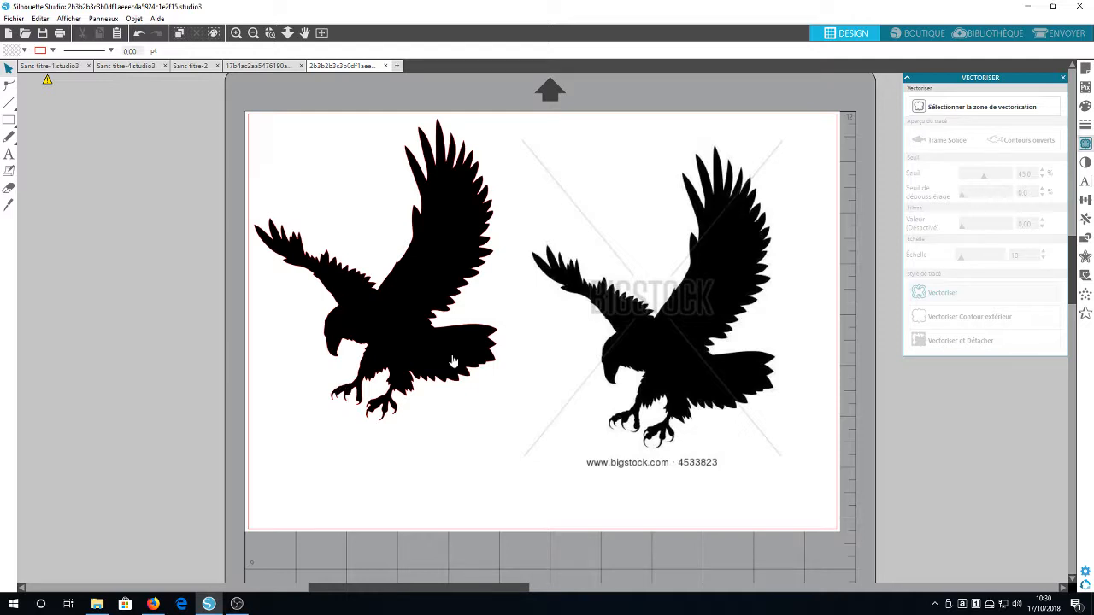
Step: Move the original eagle image slightly upward beside its traced copy and deselect it
{"action": "left_click_drag", "start_coordinate": [673, 342], "coordinate": [675, 314]}
{"action": "left_click", "coordinate": [511, 317]}
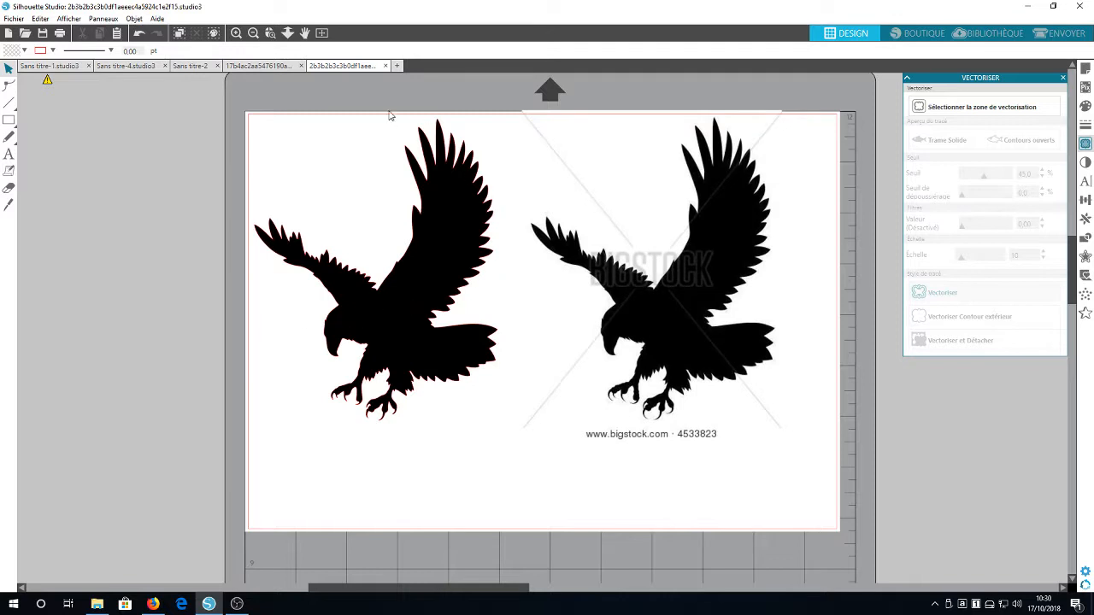
Step: Create a new blank document and open the black eagle silhouette image with the Bigstock watermark from the halliday folder
{"action": "left_click", "coordinate": [397, 67]}
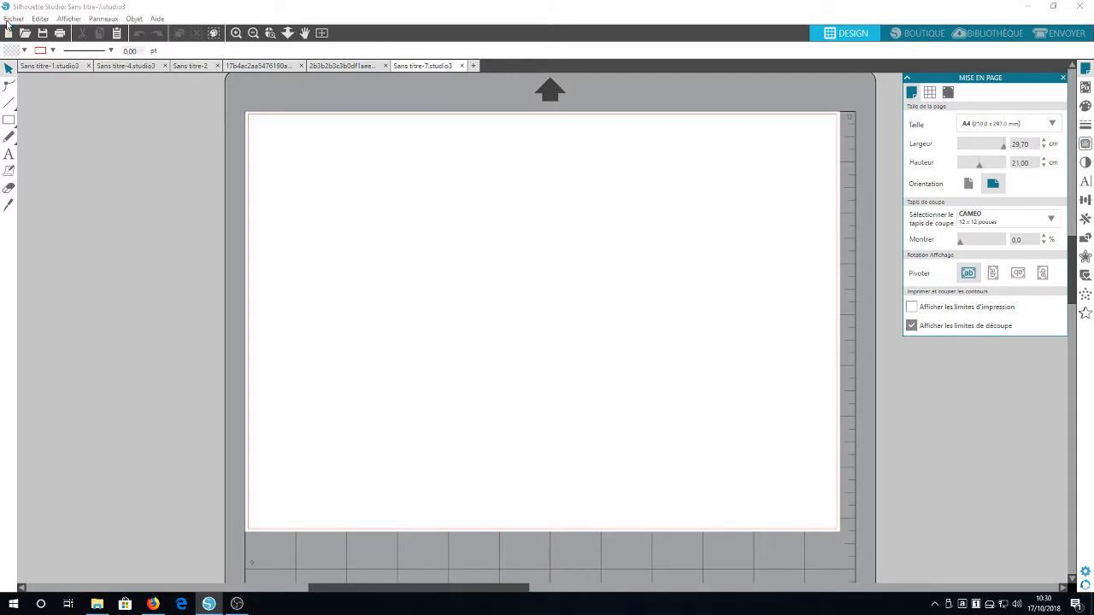
{"action": "left_click", "coordinate": [14, 19]}
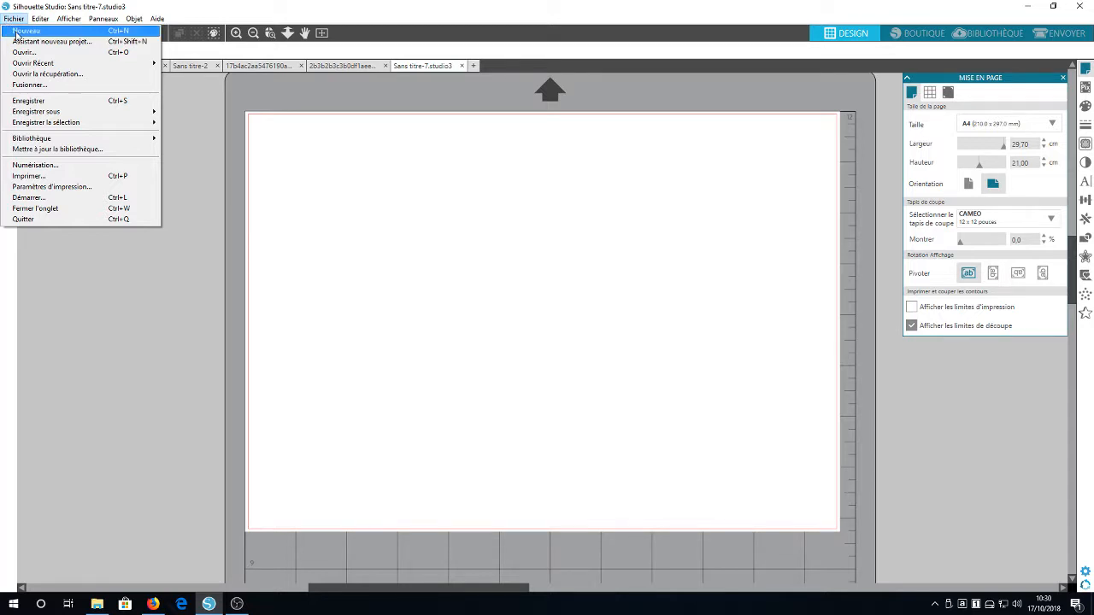
{"action": "mouse_move", "coordinate": [25, 115]}
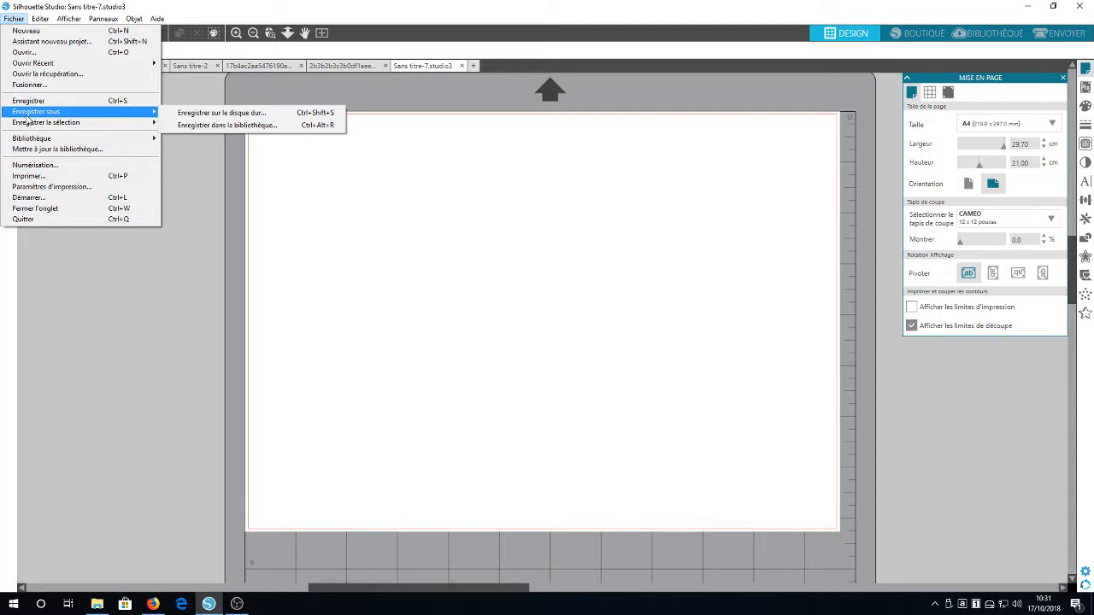
{"action": "left_click", "coordinate": [22, 52]}
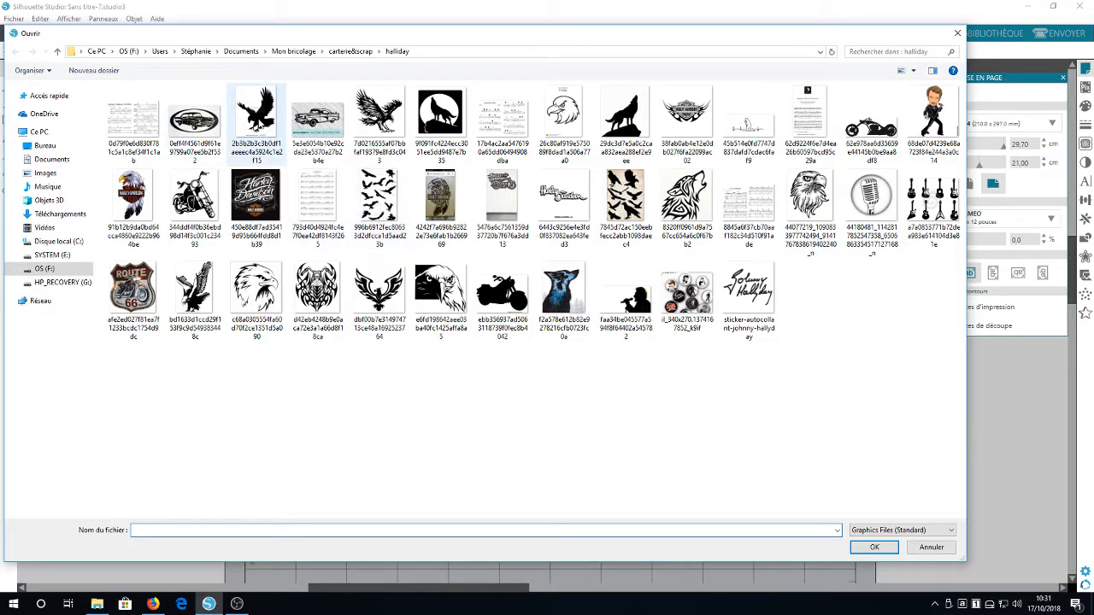
{"action": "double_click", "coordinate": [256, 117]}
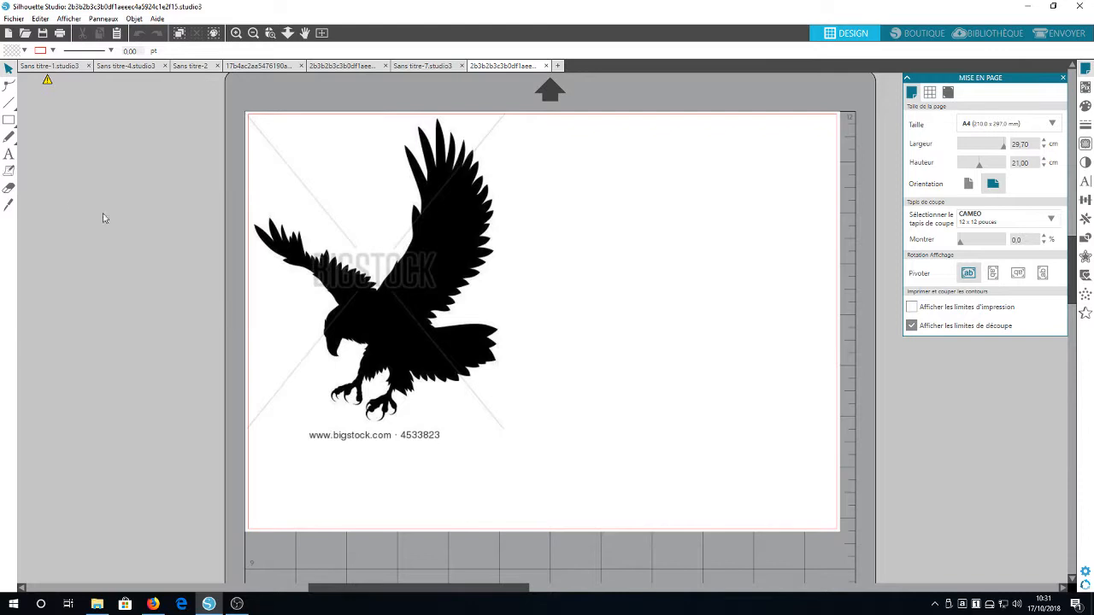
Step: Erase the website caption and number beneath the eagle with the Eraser, returning to the selection tool
{"action": "left_click", "coordinate": [8, 189]}
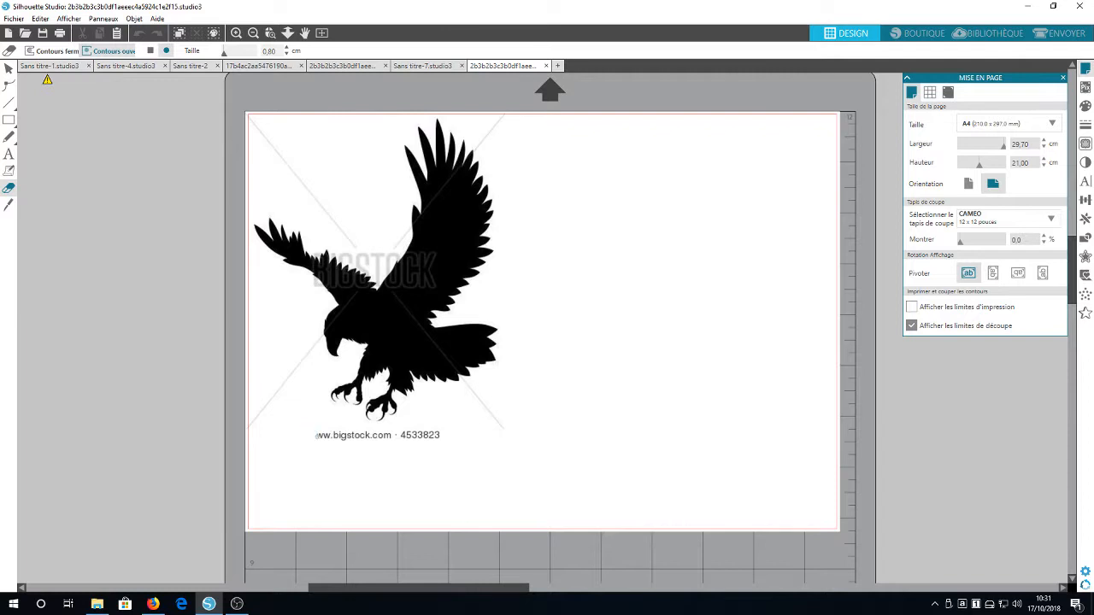
{"action": "left_click_drag", "start_coordinate": [316, 435], "coordinate": [335, 434]}
{"action": "left_click_drag", "start_coordinate": [372, 434], "coordinate": [422, 433]}
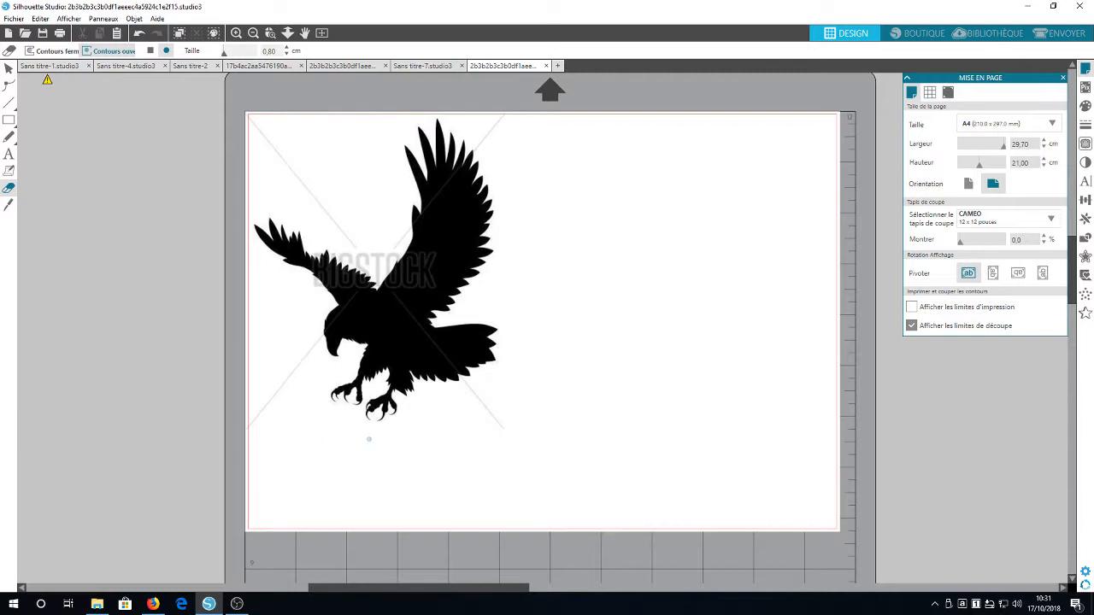
{"action": "left_click", "coordinate": [8, 69]}
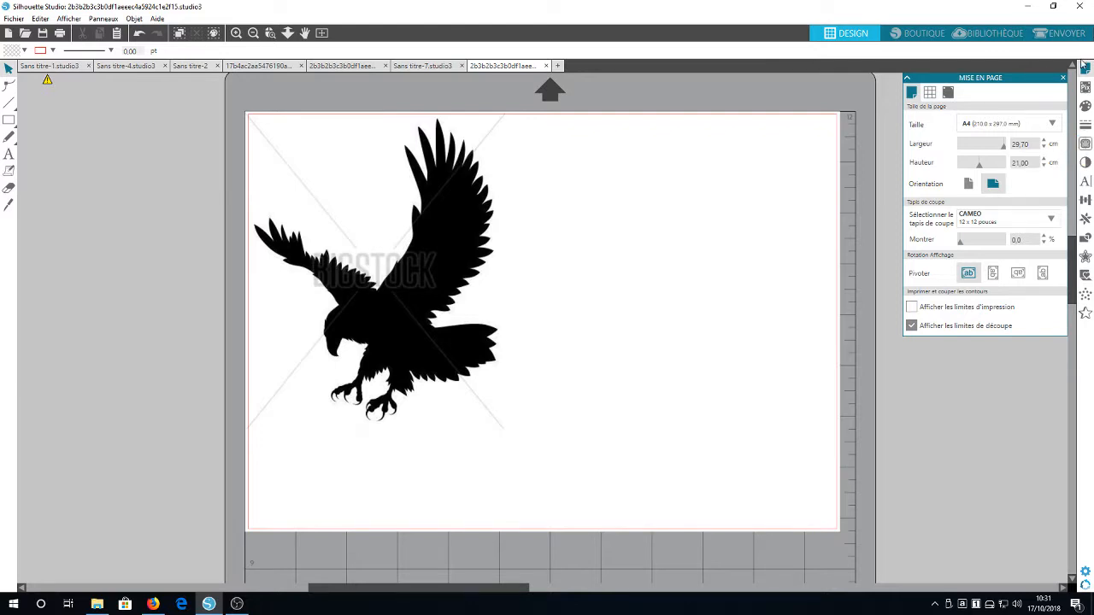
Step: Define a trace area about 13.7 cm wide and 16.8 cm high around the whole eagle image
{"action": "left_click", "coordinate": [1085, 145]}
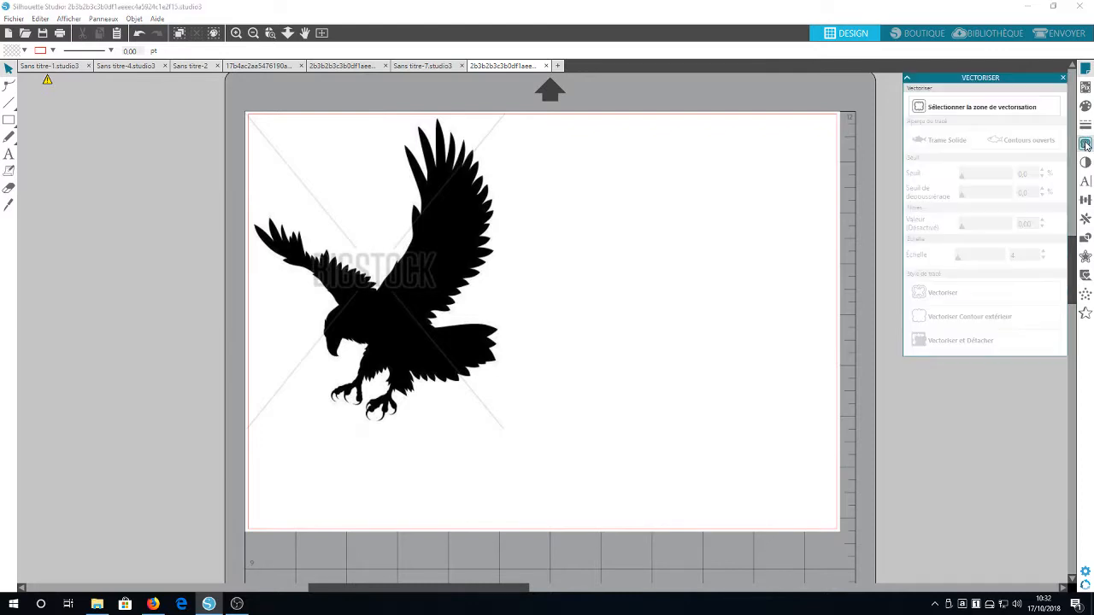
{"action": "left_click", "coordinate": [918, 110]}
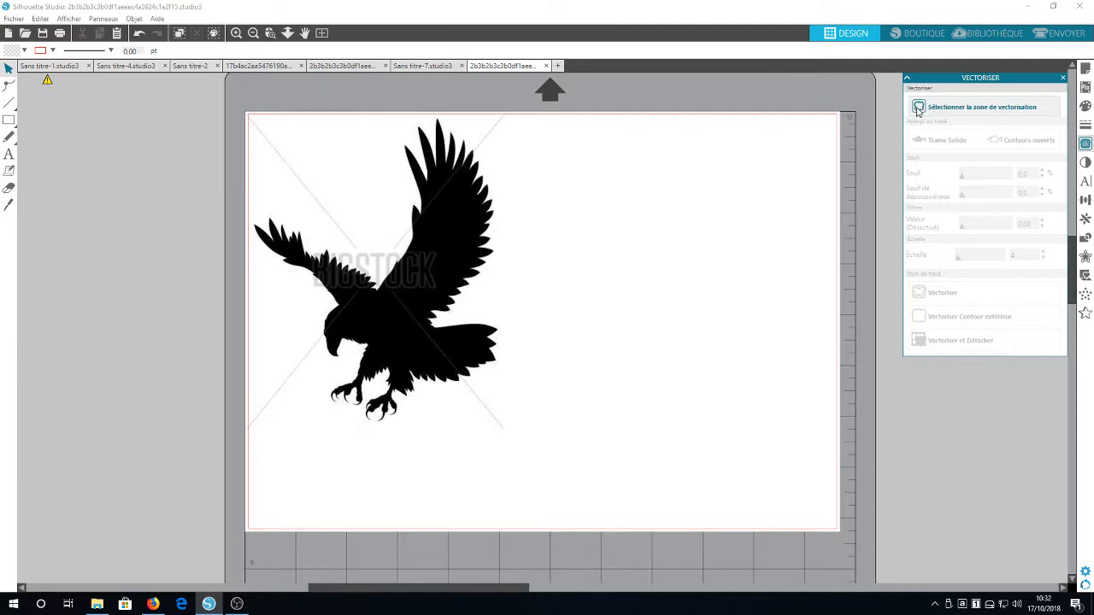
{"action": "left_click", "coordinate": [918, 109]}
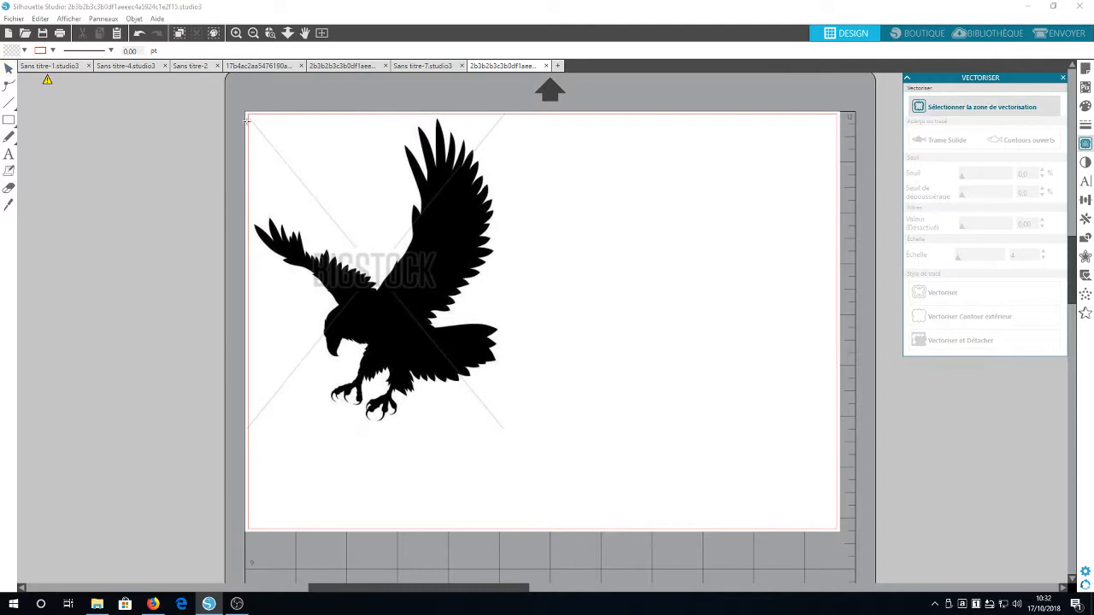
{"action": "mouse_move", "coordinate": [247, 114]}
{"action": "left_mouse_down"}
{"action": "mouse_move", "coordinate": [376, 317]}
{"action": "mouse_move", "coordinate": [534, 459]}
{"action": "mouse_move", "coordinate": [520, 448]}
{"action": "left_mouse_up"}
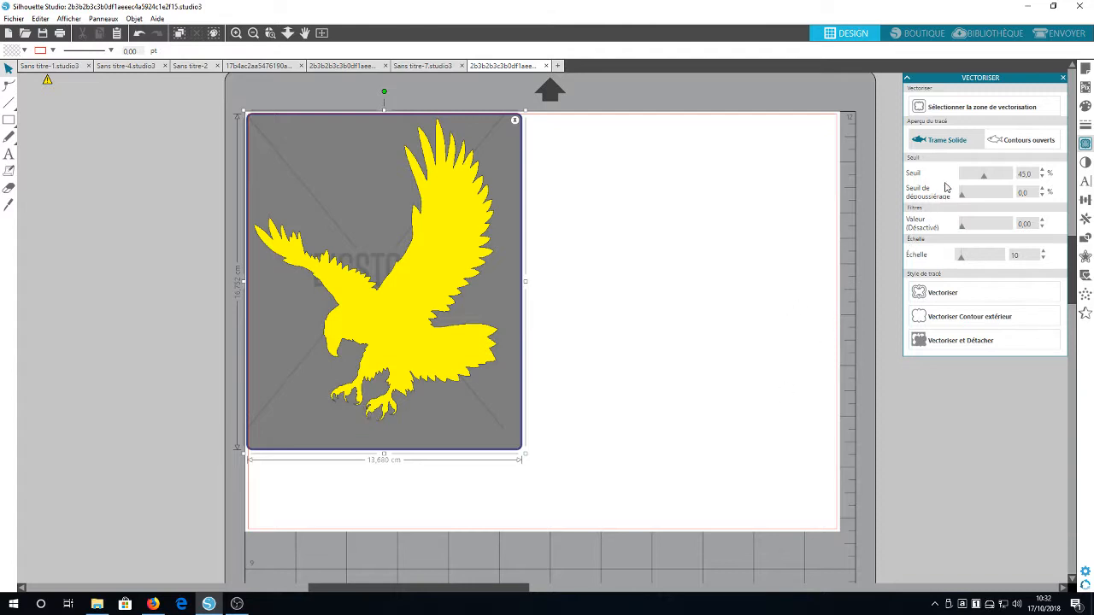
Step: Set the trace threshold to 50 % and trace only the eagle's outer contour
{"action": "left_click", "coordinate": [1043, 171]}
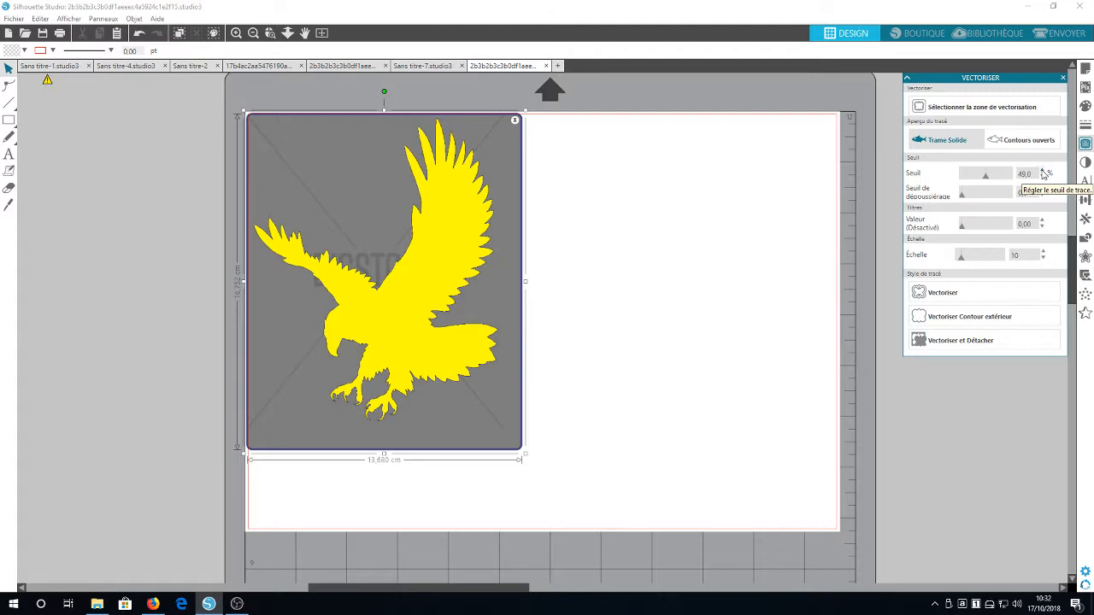
{"action": "left_click", "coordinate": [1042, 171]}
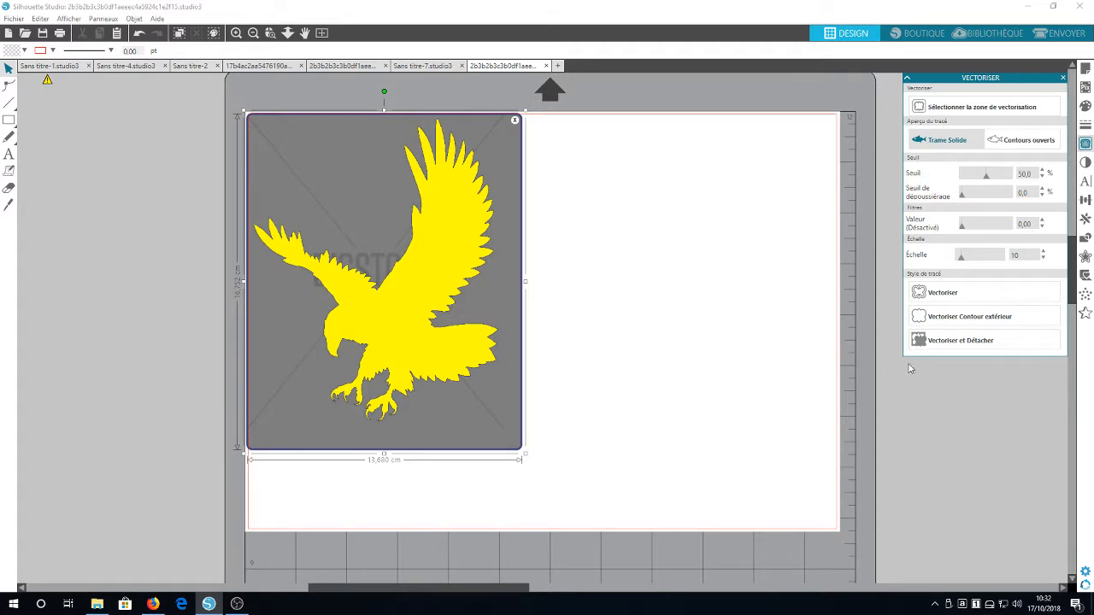
{"action": "left_click", "coordinate": [933, 322]}
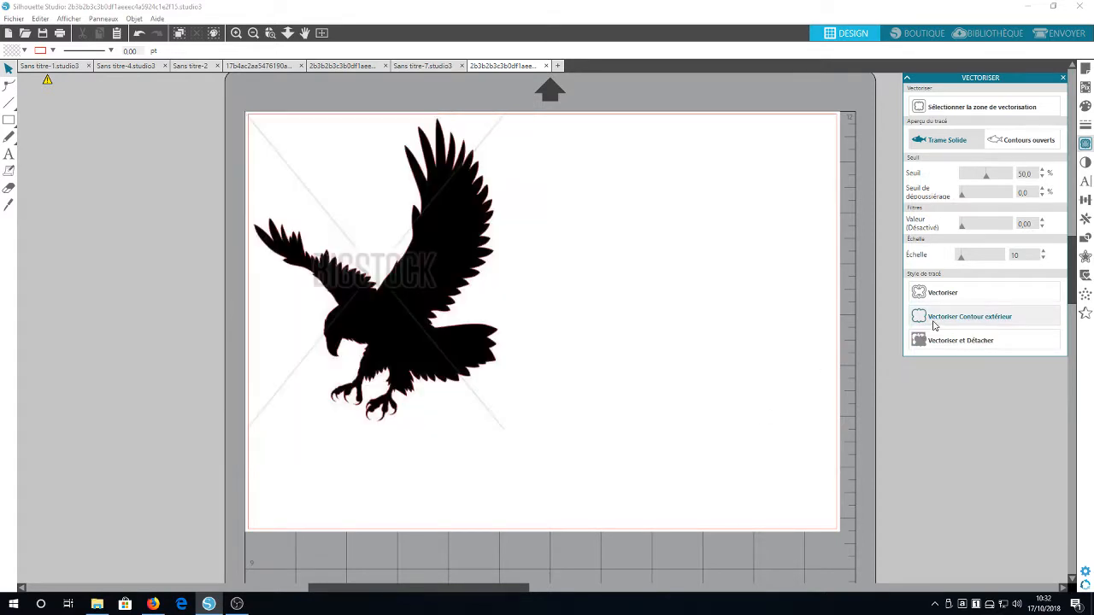
Step: Move the original eagle image to the right of its traced outline and fill the traced eagle with black
{"action": "left_click_drag", "start_coordinate": [384, 327], "coordinate": [695, 325]}
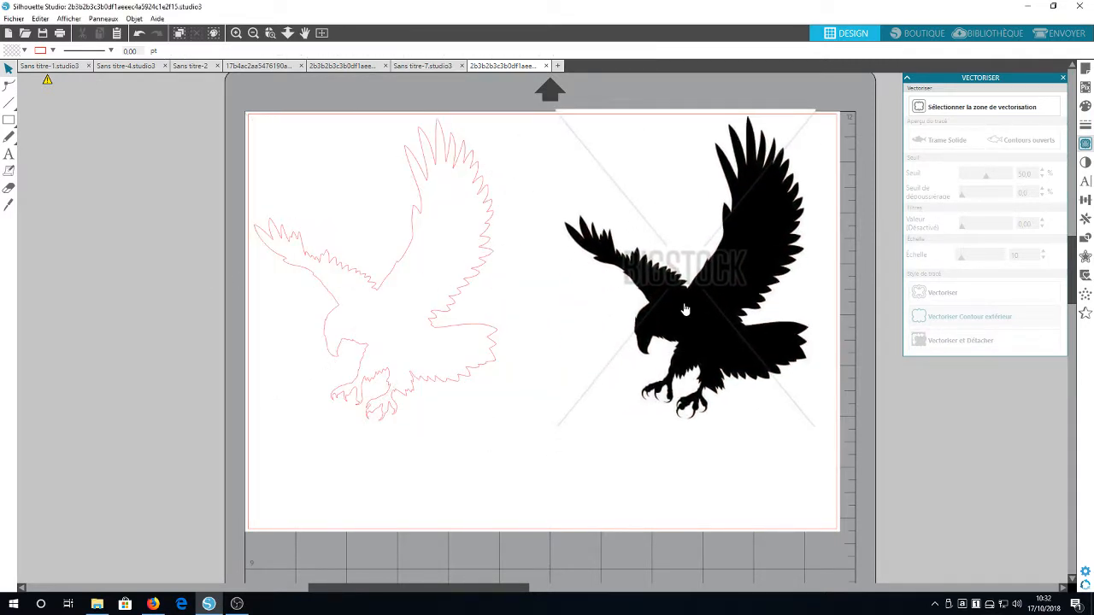
{"action": "left_click", "coordinate": [358, 270]}
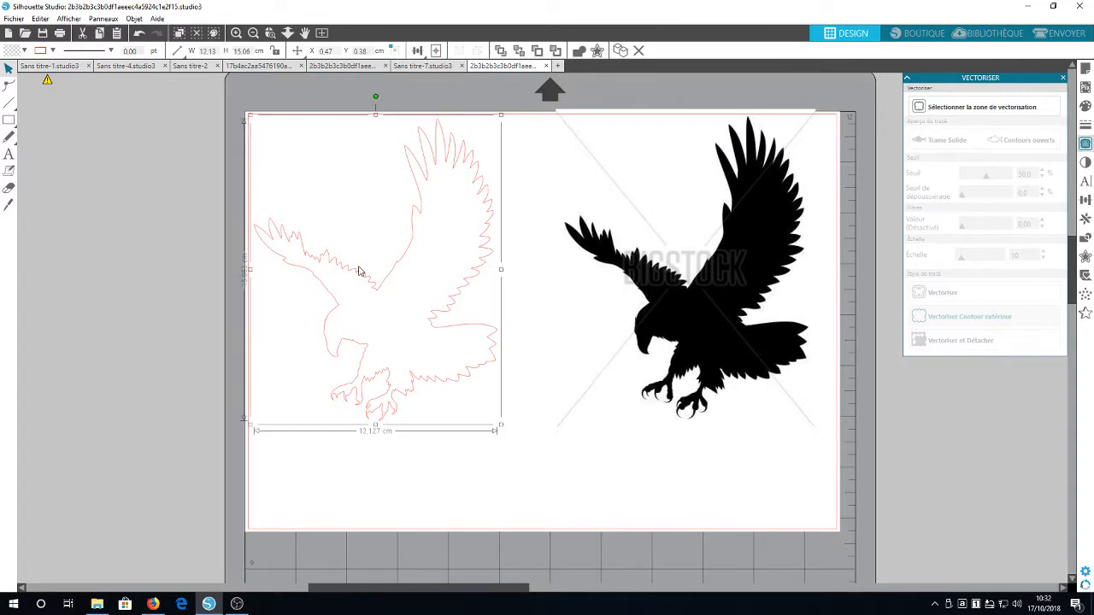
{"action": "left_click", "coordinate": [24, 50]}
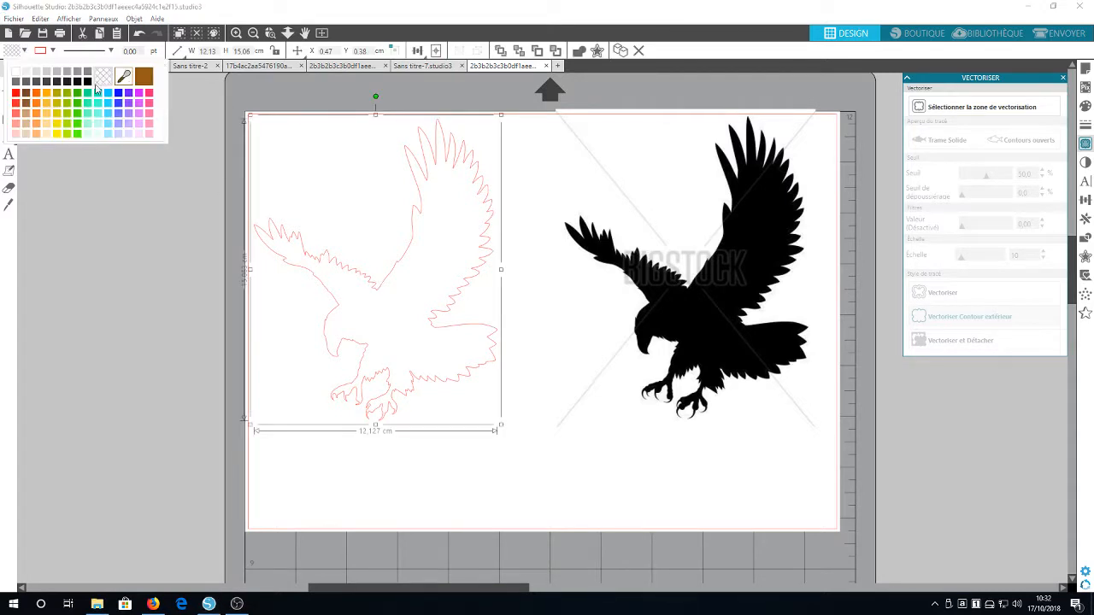
{"action": "left_click", "coordinate": [88, 83]}
{"action": "left_click", "coordinate": [209, 338]}
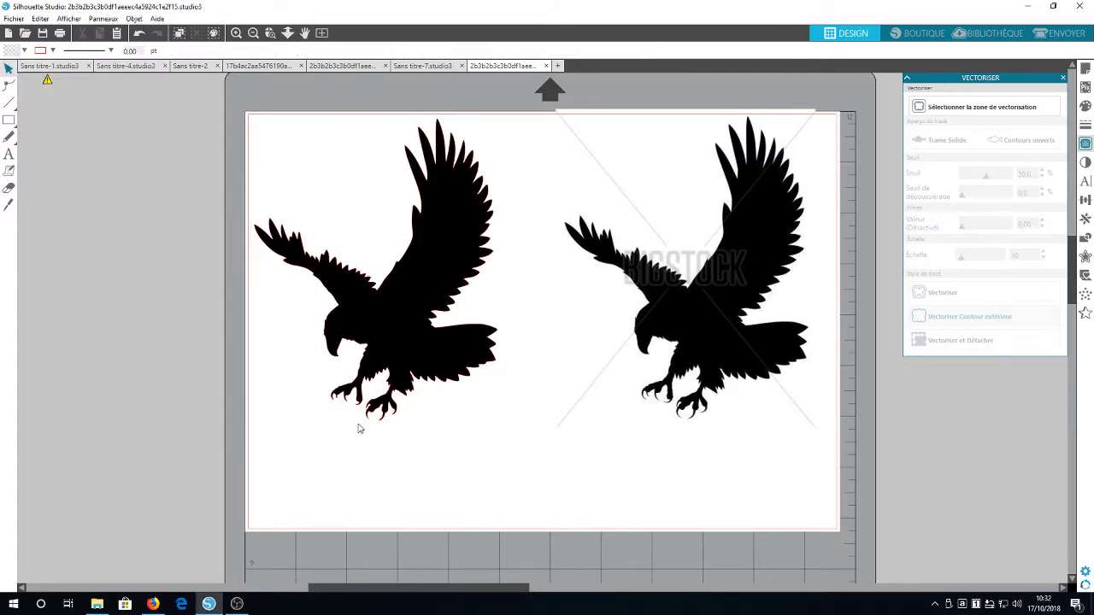
Step: Open the silhouette image of a girl holding a lantern from the Bureau (Desktop) folder
{"action": "left_click", "coordinate": [14, 17]}
{"action": "left_click", "coordinate": [18, 52]}
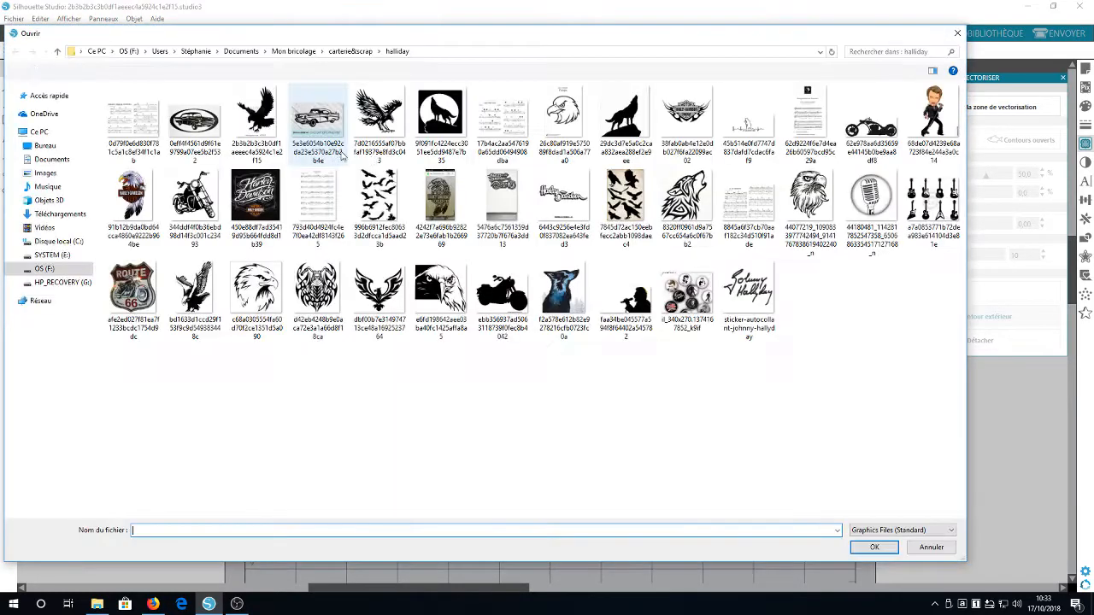
{"action": "left_click", "coordinate": [45, 145]}
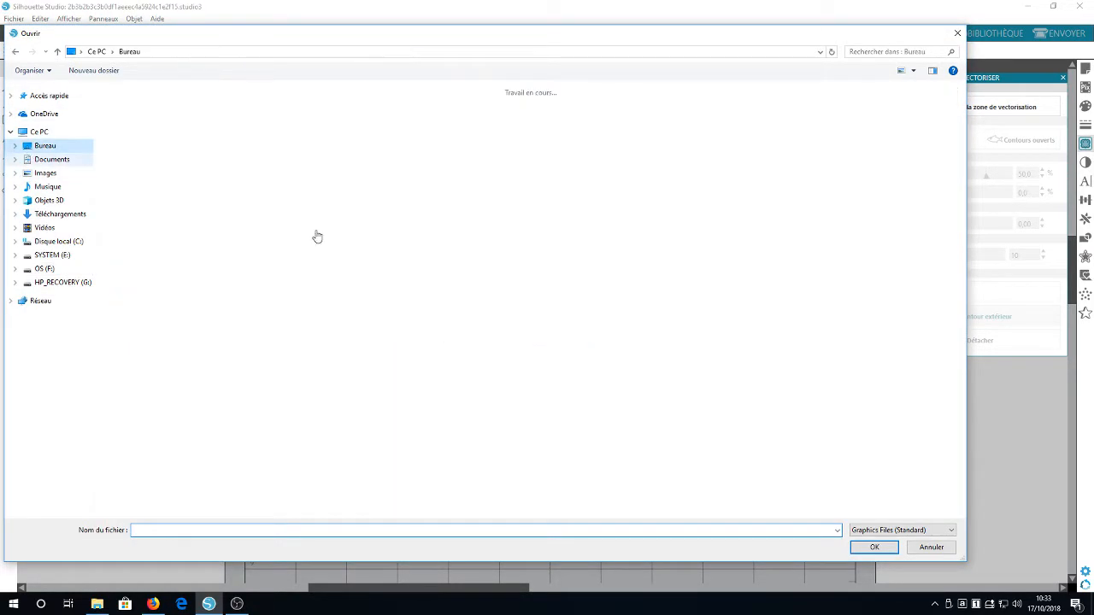
{"action": "double_click", "coordinate": [502, 201]}
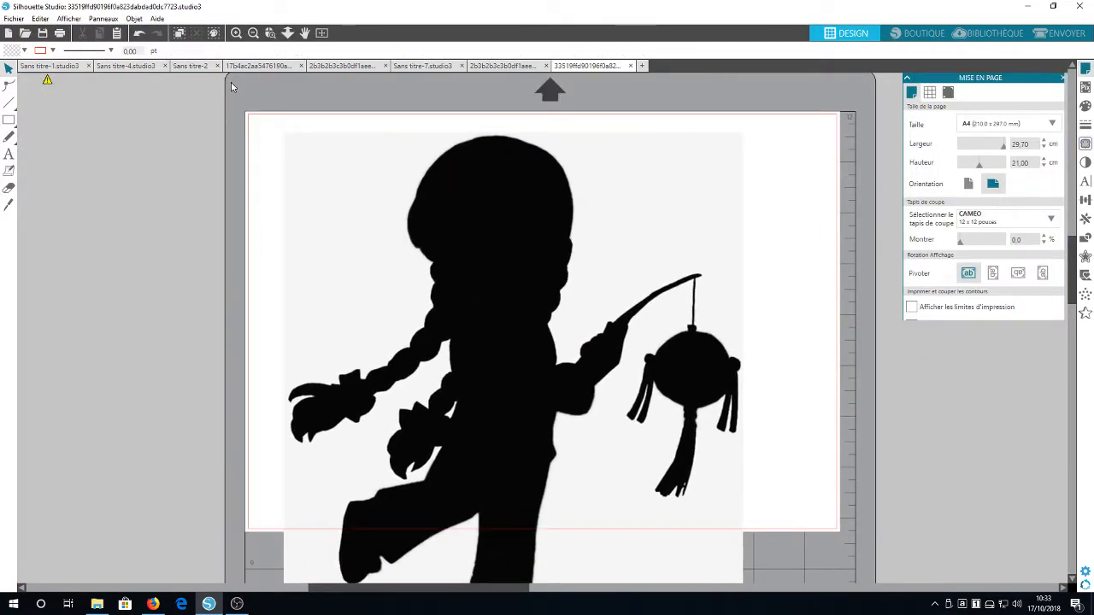
Step: Scale the girl image down to about 12.4 by 14.3 cm and move it fully onto the page
{"action": "left_click", "coordinate": [285, 140]}
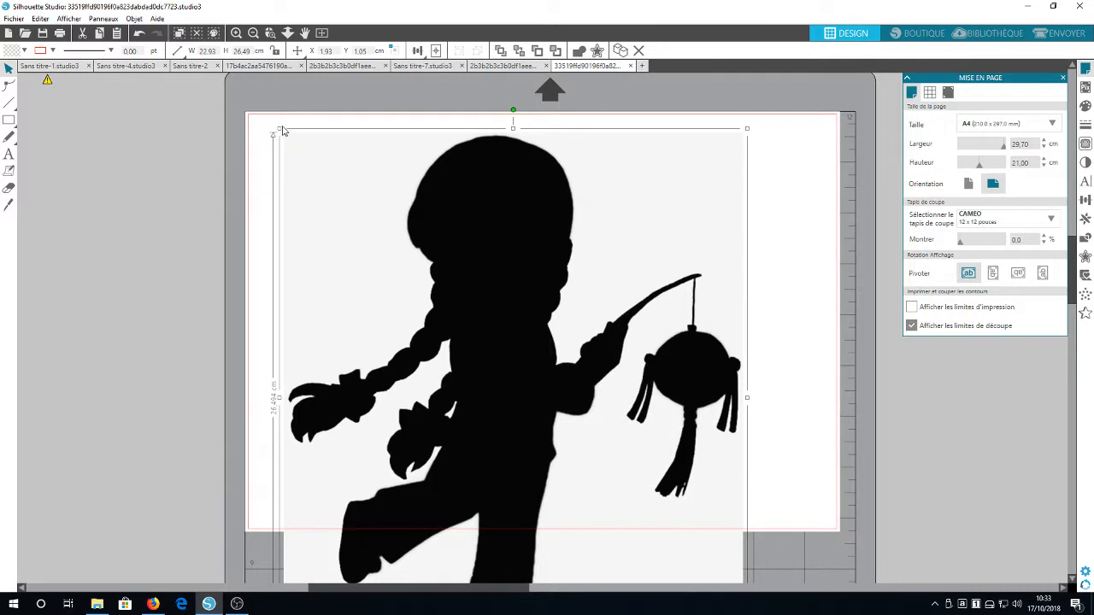
{"action": "left_click_drag", "start_coordinate": [279, 126], "coordinate": [481, 362]}
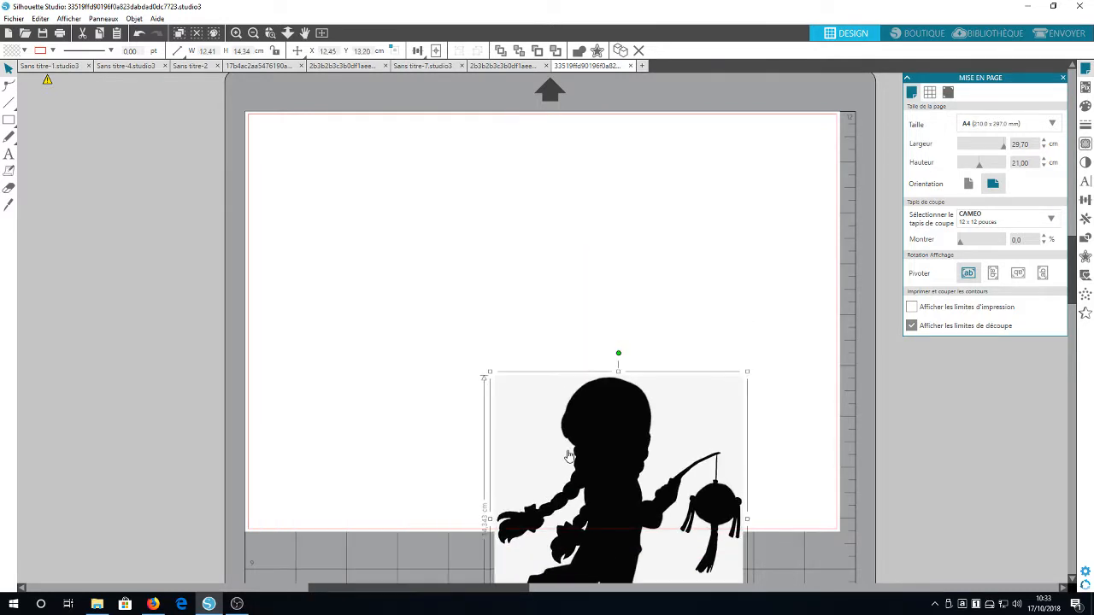
{"action": "left_click_drag", "start_coordinate": [548, 399], "coordinate": [402, 260]}
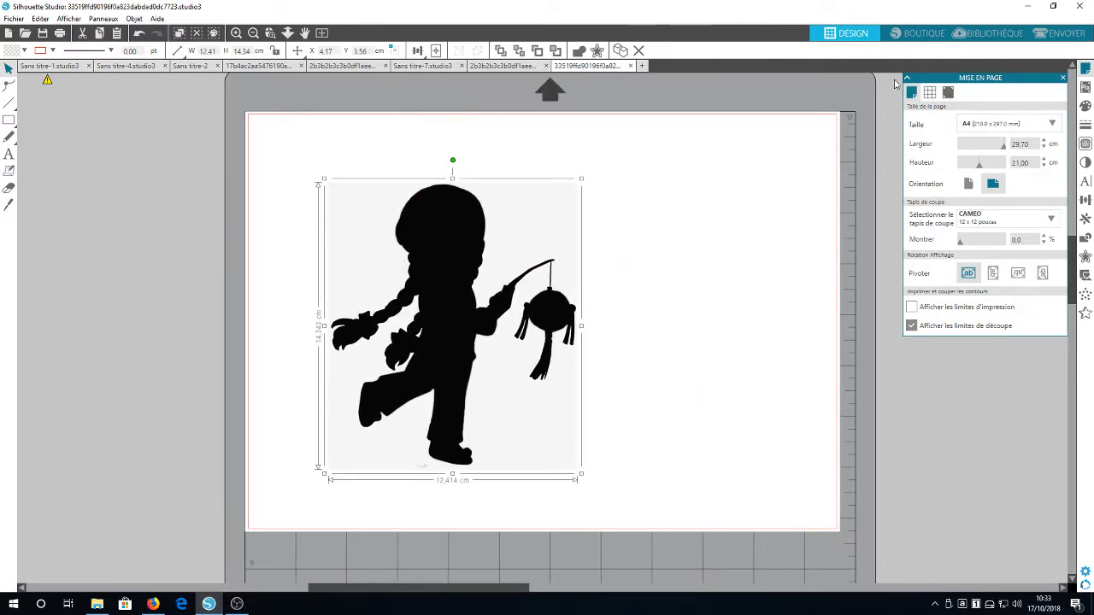
Step: Trace the girl silhouette with the Vectoriser style, using a trace area about 13.1 cm wide around the image
{"action": "left_click", "coordinate": [1085, 143]}
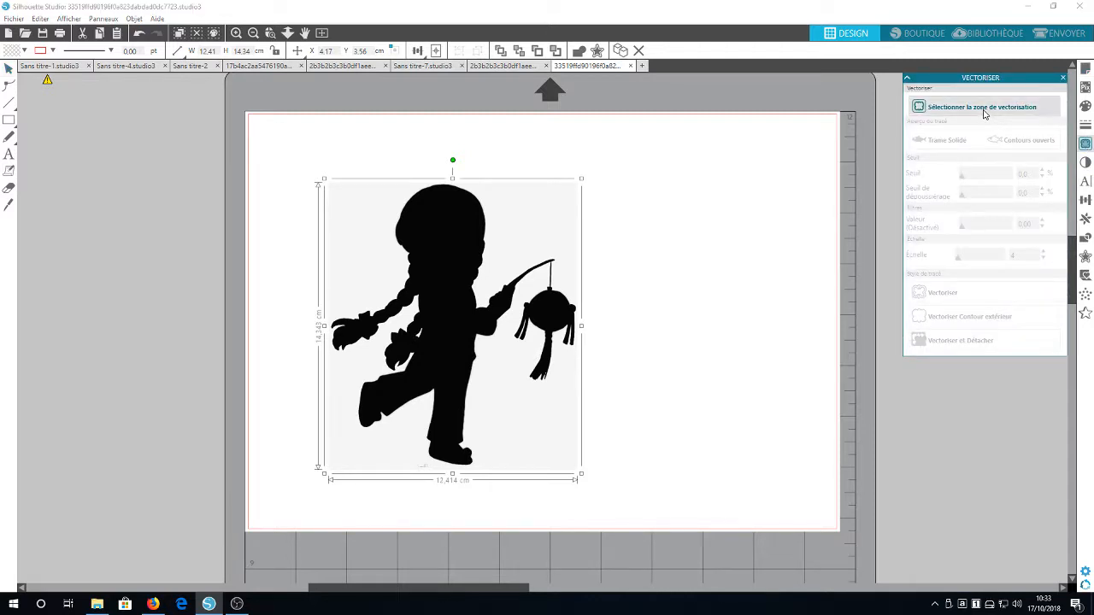
{"action": "left_click", "coordinate": [918, 110]}
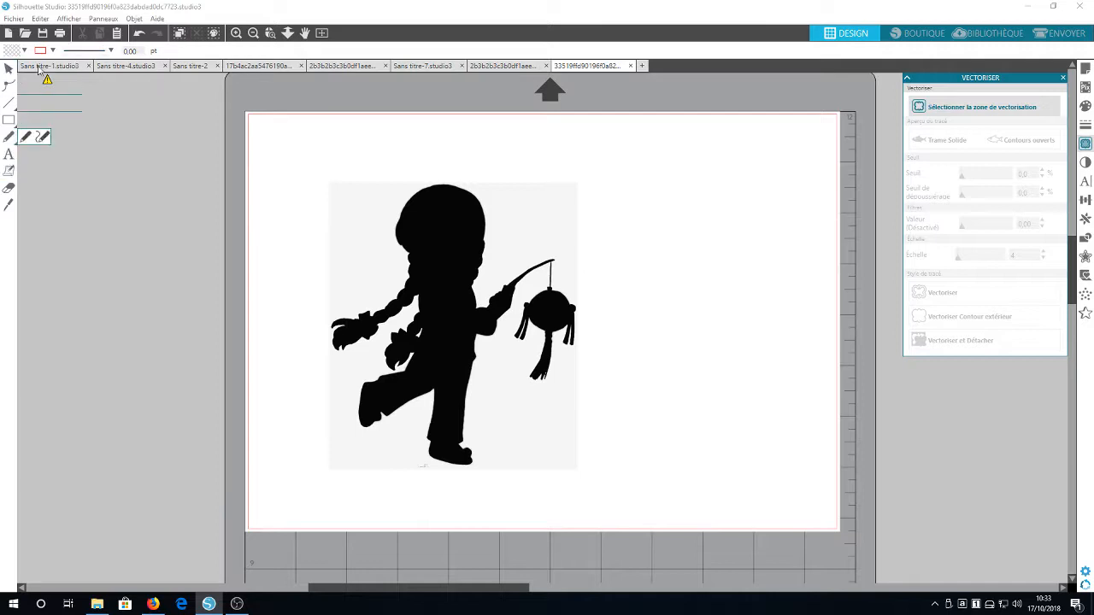
{"action": "mouse_move", "coordinate": [320, 173]}
{"action": "left_mouse_down"}
{"action": "mouse_move", "coordinate": [598, 467]}
{"action": "mouse_move", "coordinate": [594, 479]}
{"action": "mouse_move", "coordinate": [583, 468]}
{"action": "left_mouse_up"}
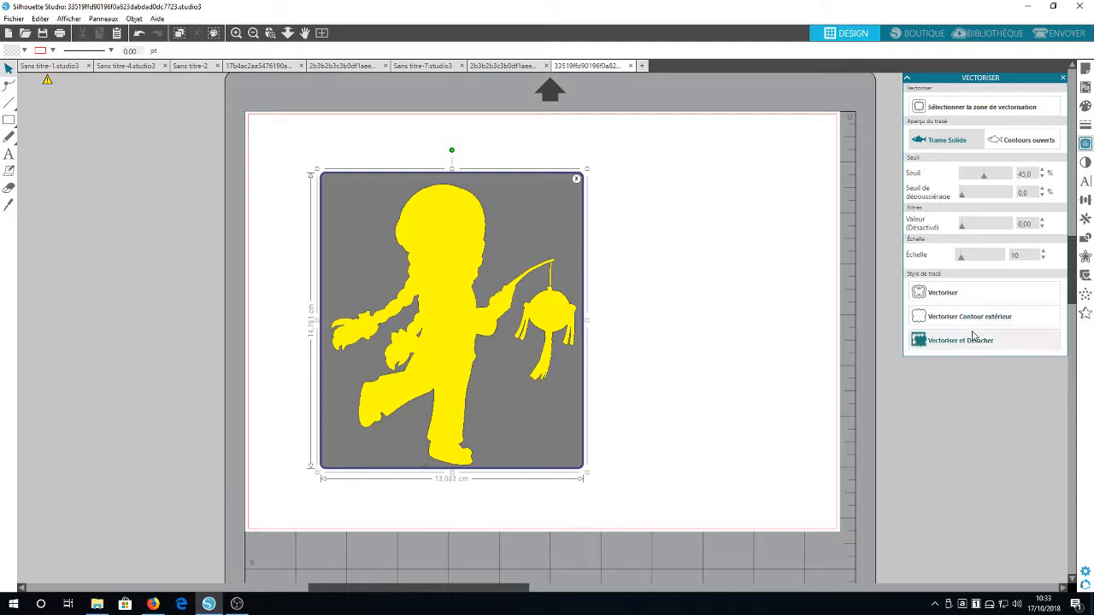
{"action": "left_click", "coordinate": [922, 295]}
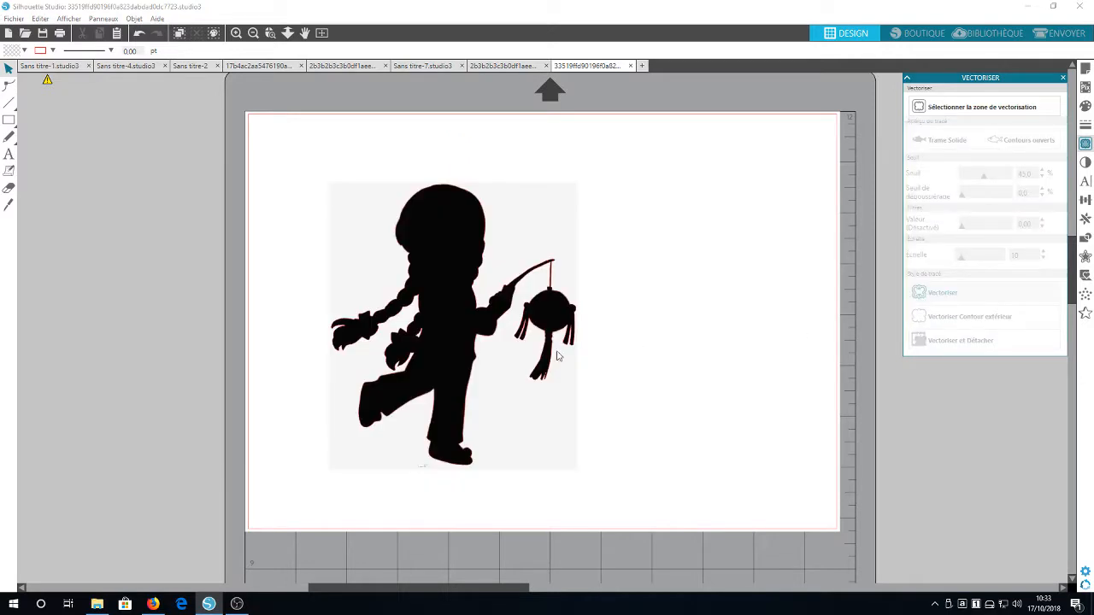
Step: Move the original girl image to the right of its trace and fill the traced girl with pink
{"action": "left_click_drag", "start_coordinate": [466, 353], "coordinate": [753, 344]}
{"action": "left_click", "coordinate": [440, 296]}
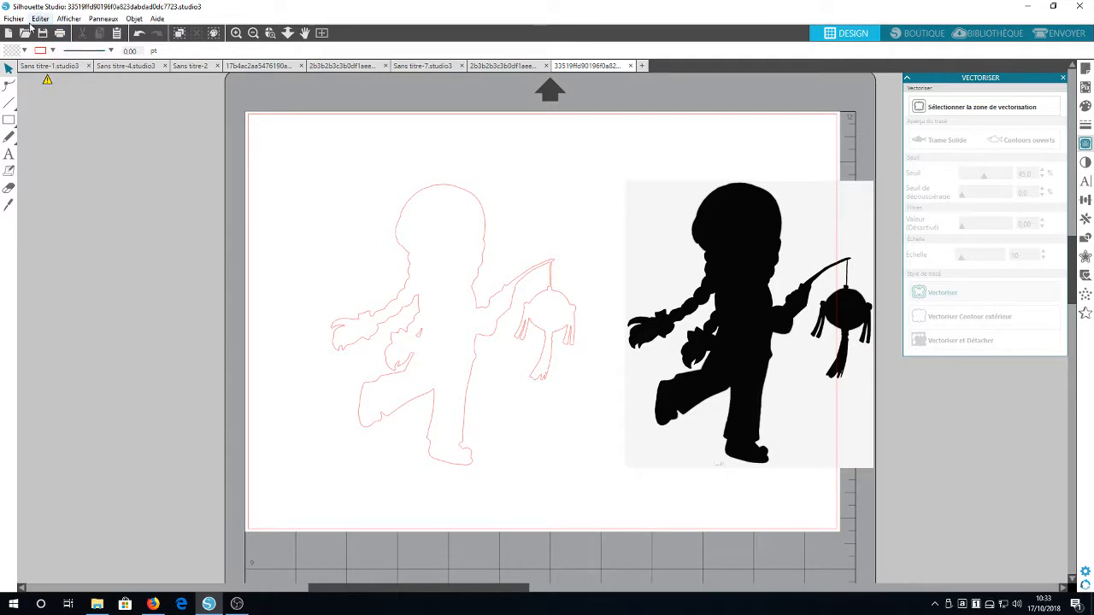
{"action": "left_click", "coordinate": [398, 240]}
{"action": "left_click", "coordinate": [24, 50]}
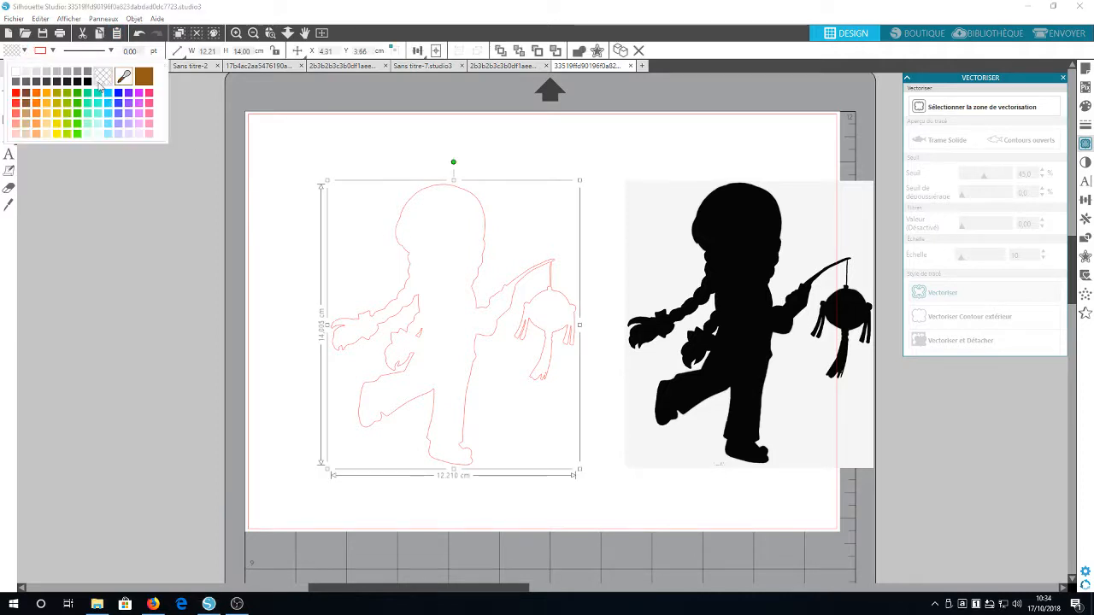
{"action": "left_click", "coordinate": [149, 94]}
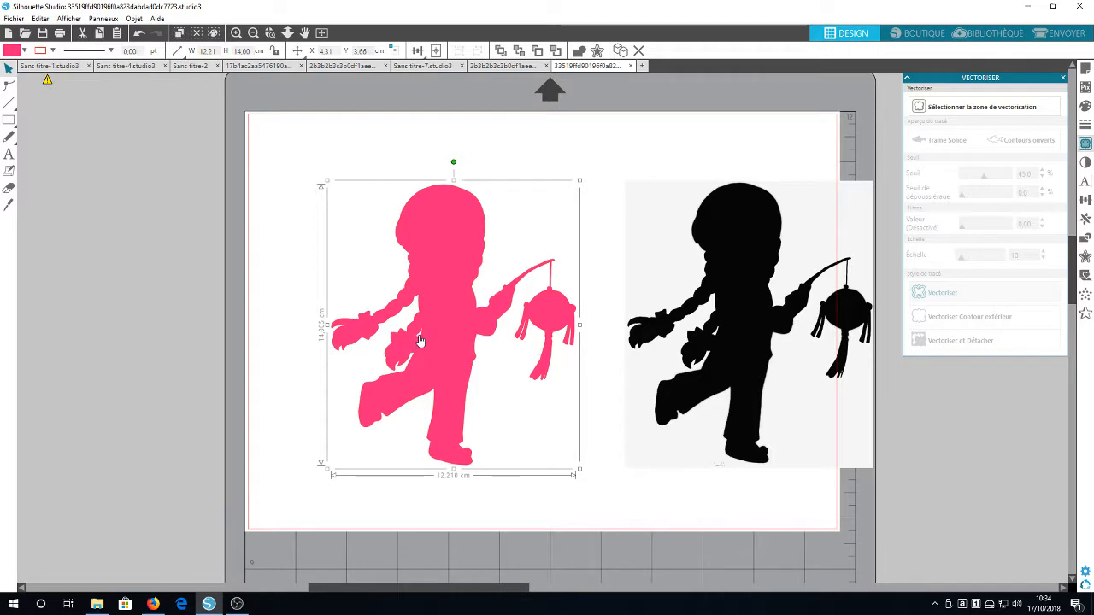
{"action": "mouse_move", "coordinate": [764, 389]}
{"action": "left_mouse_down"}
{"action": "mouse_move", "coordinate": [752, 363]}
{"action": "mouse_move", "coordinate": [754, 374]}
{"action": "left_mouse_up"}
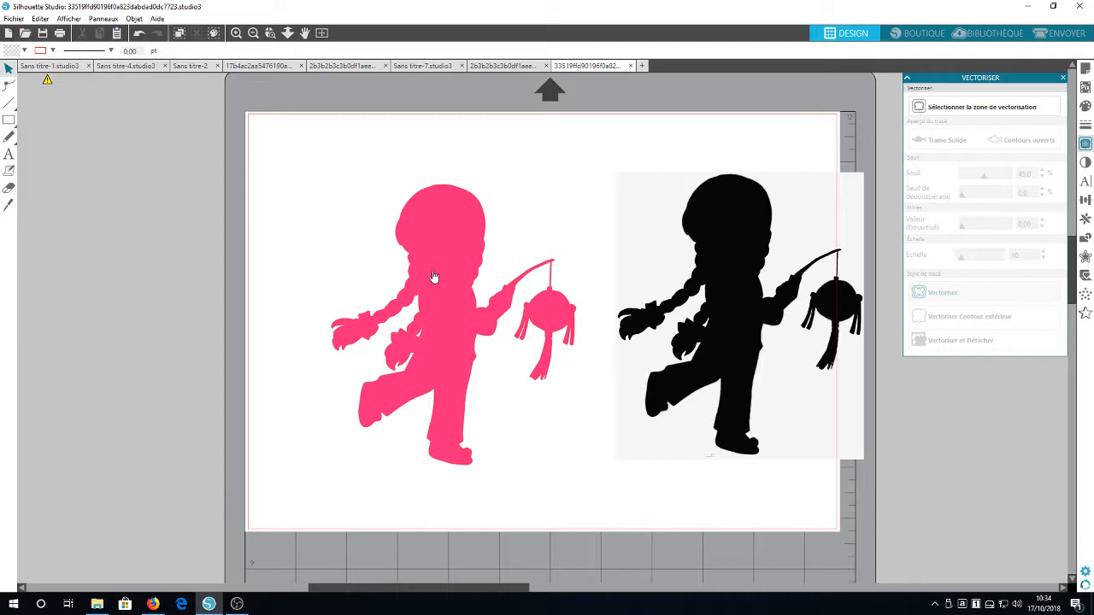
Step: Open the image of a tall cluster of black rings and dots from the Bureau (Desktop) folder
{"action": "left_click", "coordinate": [14, 20]}
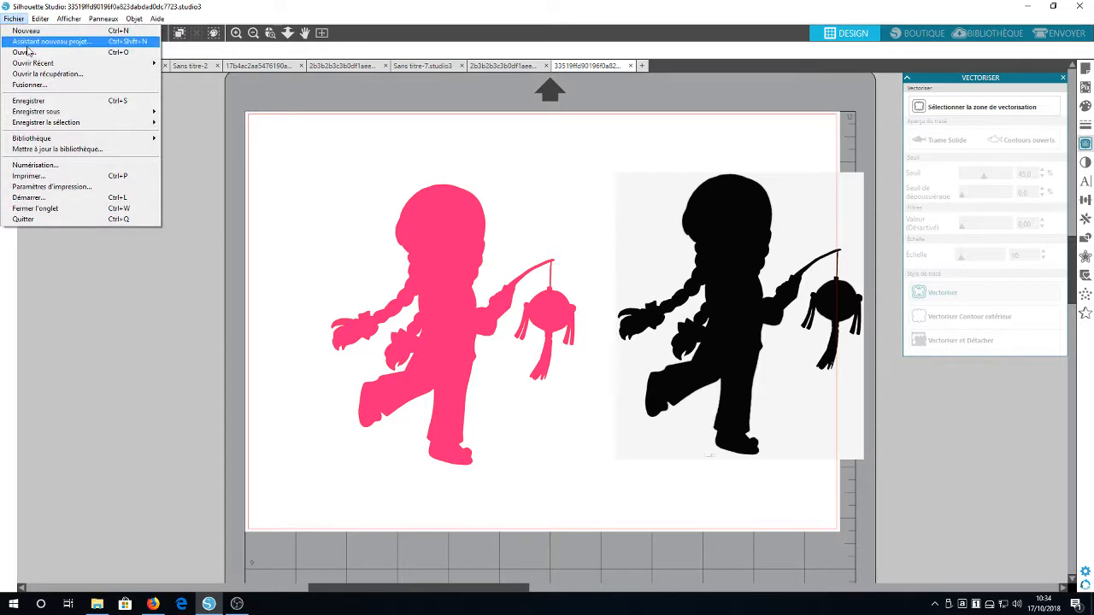
{"action": "left_click", "coordinate": [24, 52]}
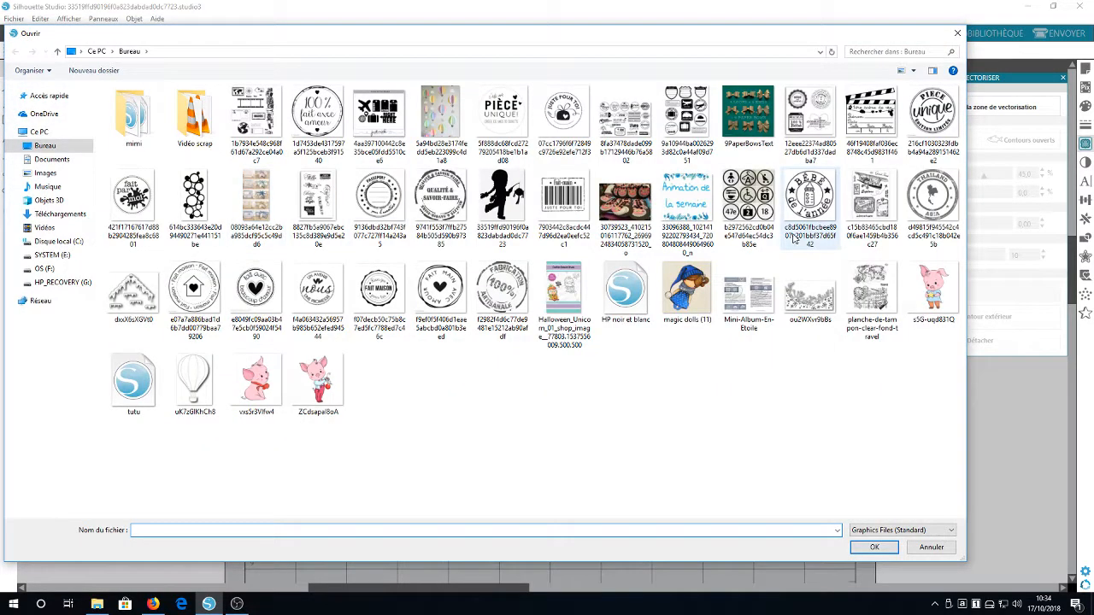
{"action": "double_click", "coordinate": [194, 205]}
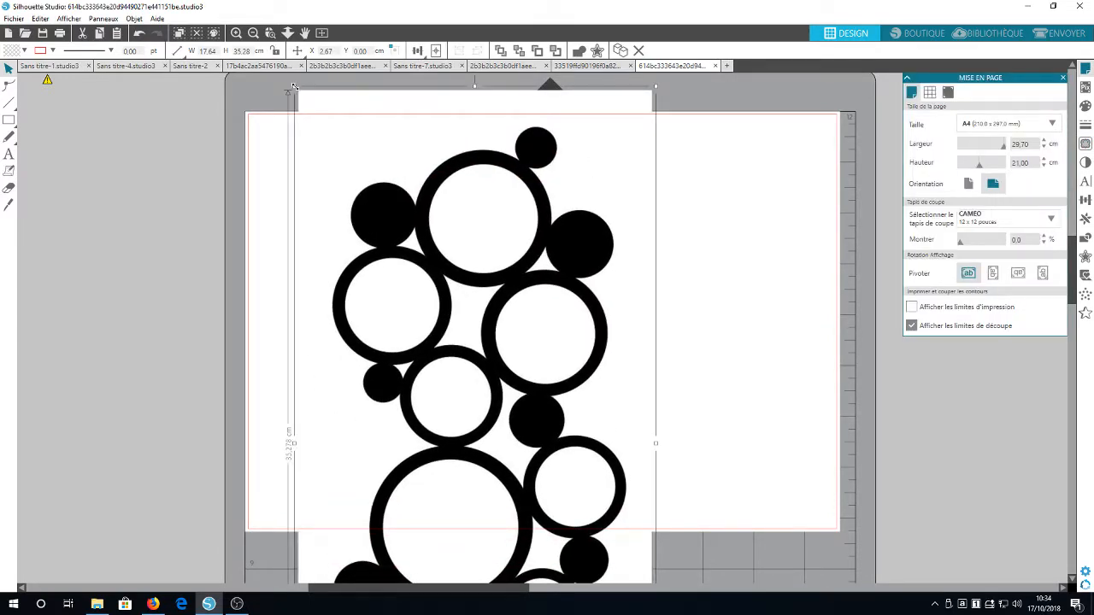
Step: Scale the circles image down to about 8.2 by 16.3 cm and move it to the page's upper-left area
{"action": "left_click_drag", "start_coordinate": [293, 86], "coordinate": [416, 334]}
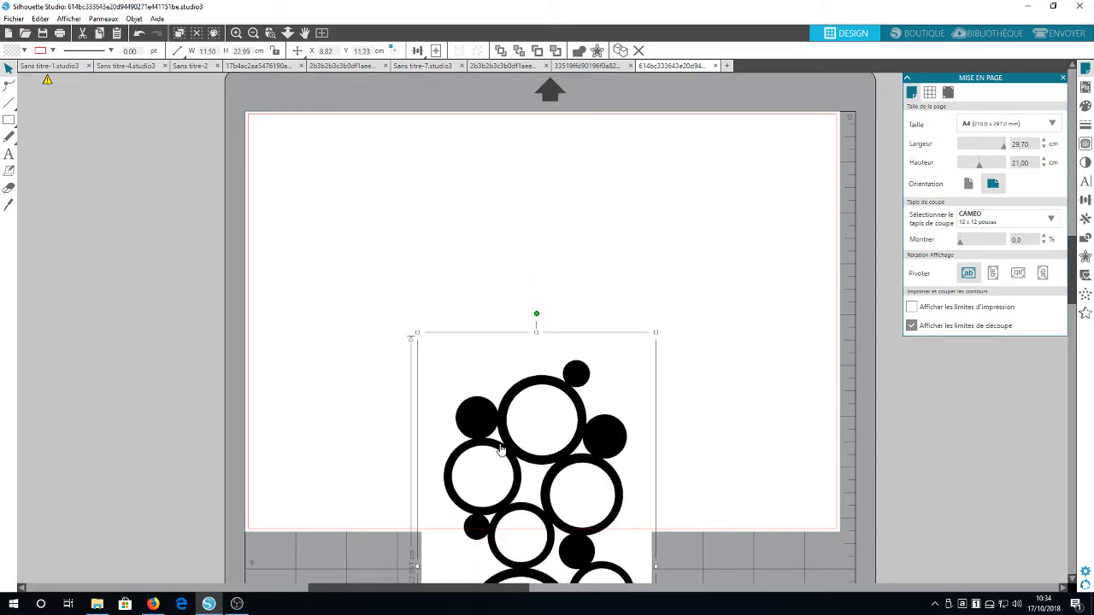
{"action": "left_click_drag", "start_coordinate": [511, 471], "coordinate": [402, 261]}
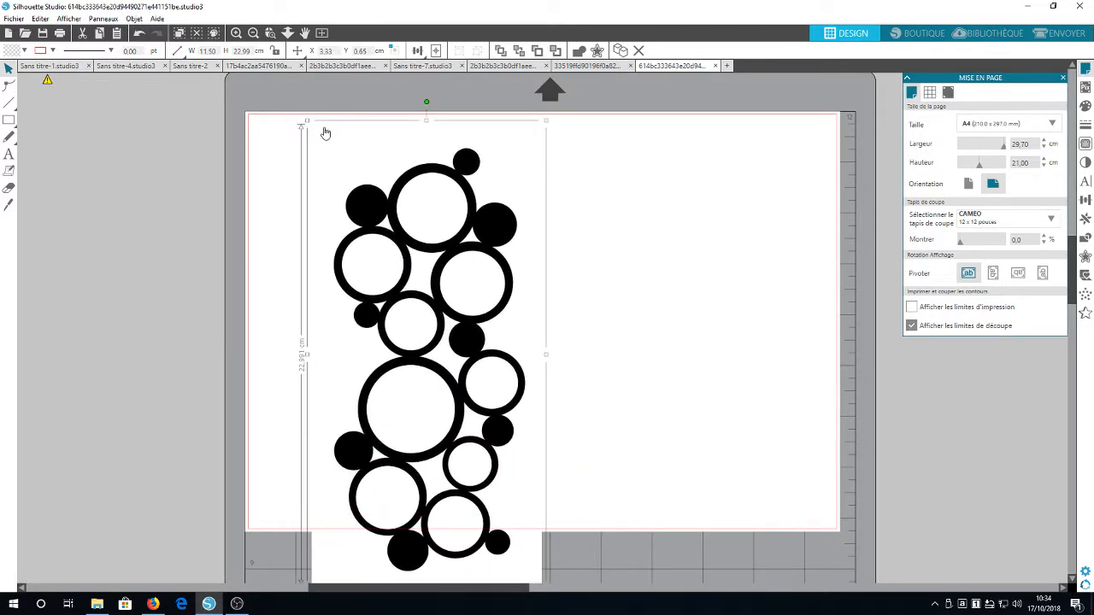
{"action": "left_click_drag", "start_coordinate": [309, 123], "coordinate": [376, 256]}
{"action": "left_click_drag", "start_coordinate": [476, 420], "coordinate": [367, 293]}
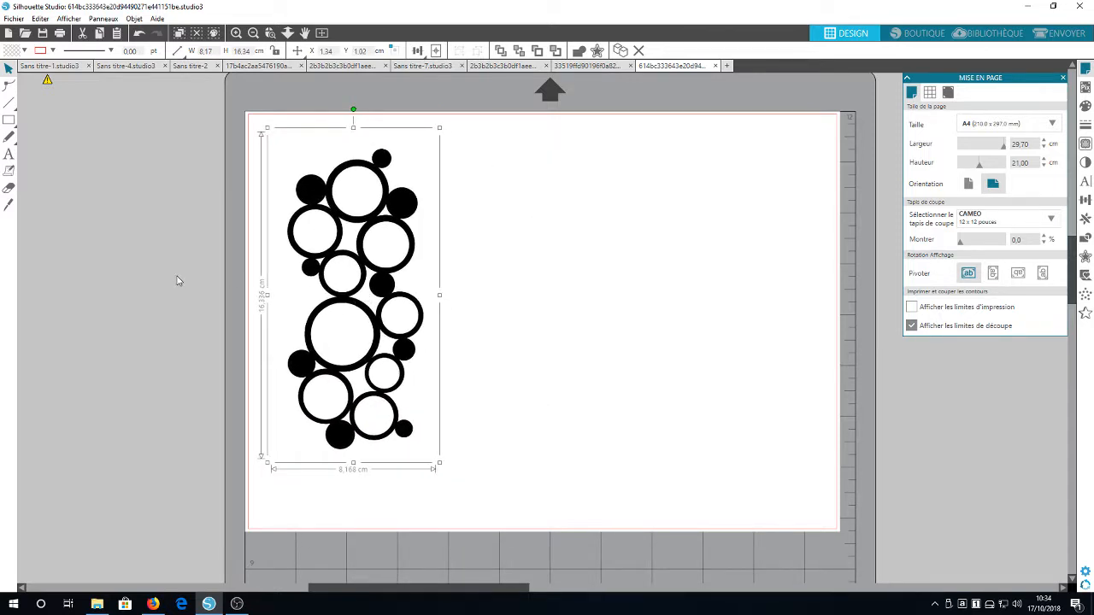
{"action": "left_click", "coordinate": [269, 268]}
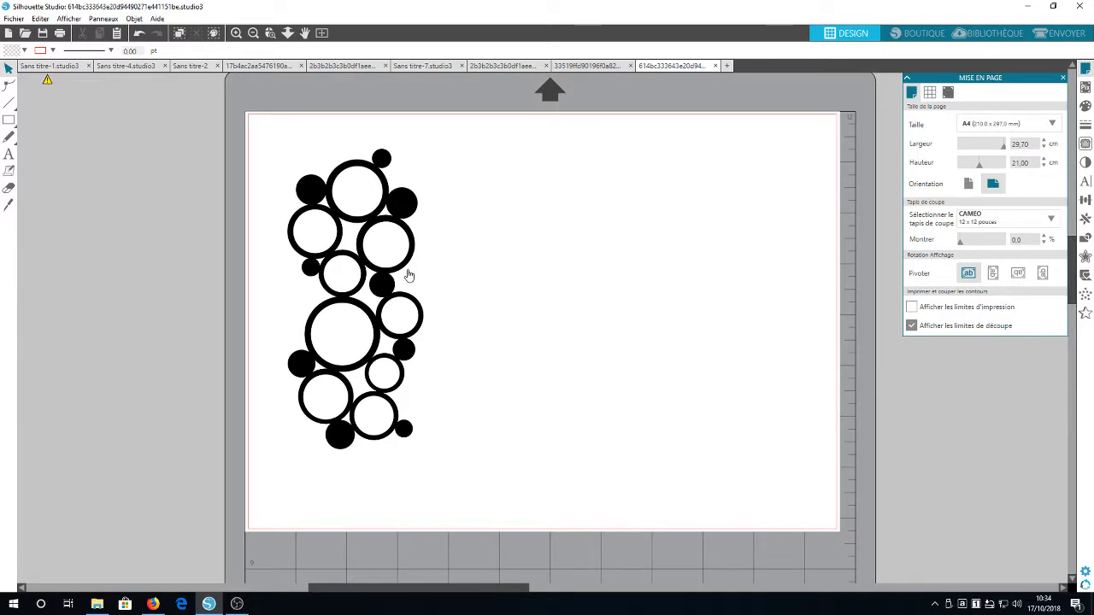
{"action": "left_click_drag", "start_coordinate": [317, 237], "coordinate": [321, 221]}
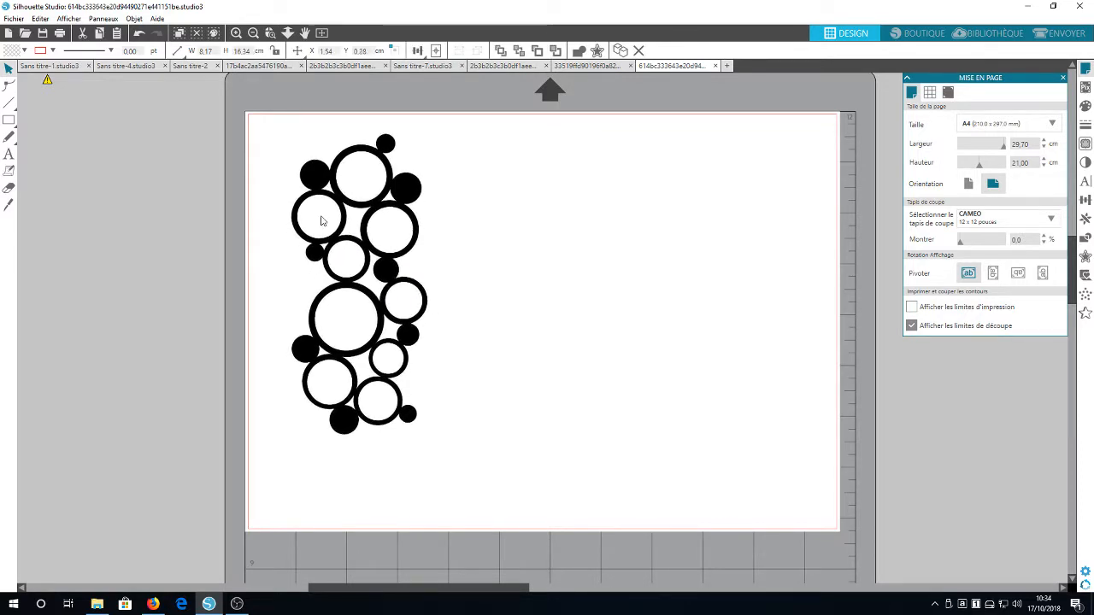
{"action": "left_click", "coordinate": [322, 221]}
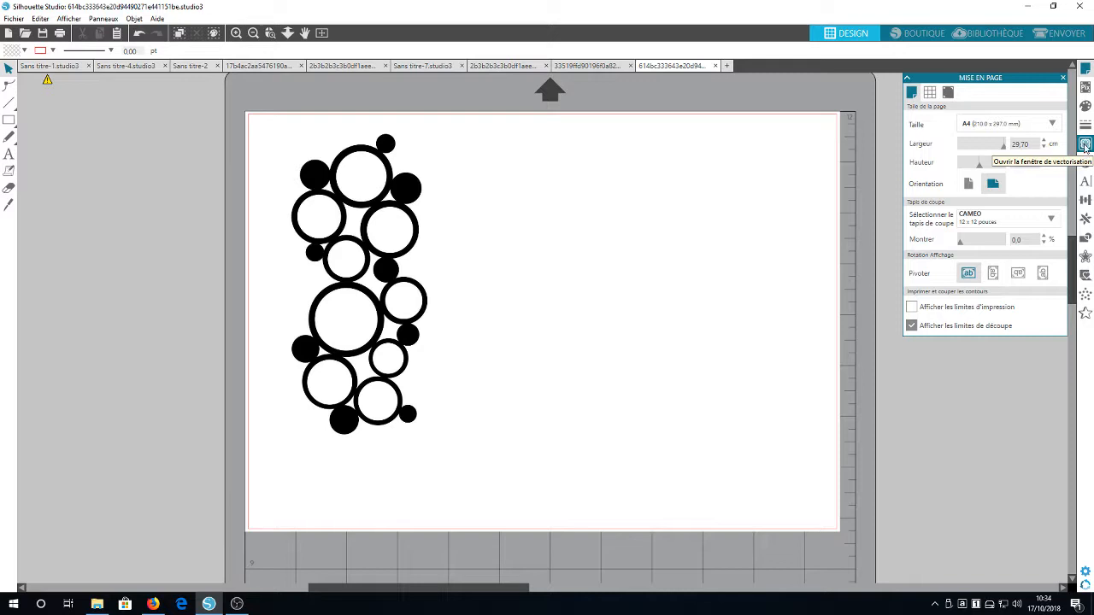
Step: Trace the circles image with the Vectoriser style, using a trace area about 9.4 by 17.2 cm around it
{"action": "left_click", "coordinate": [1085, 144]}
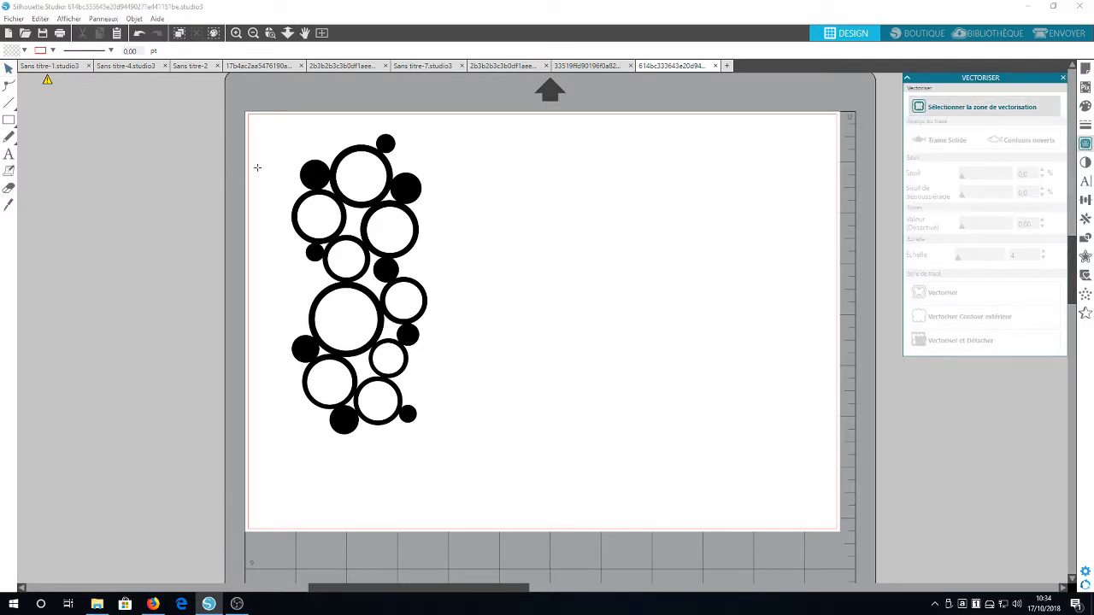
{"action": "mouse_move", "coordinate": [261, 122]}
{"action": "left_mouse_down"}
{"action": "mouse_move", "coordinate": [408, 288]}
{"action": "mouse_move", "coordinate": [448, 389]}
{"action": "mouse_move", "coordinate": [455, 484]}
{"action": "mouse_move", "coordinate": [440, 463]}
{"action": "mouse_move", "coordinate": [450, 465]}
{"action": "left_mouse_up"}
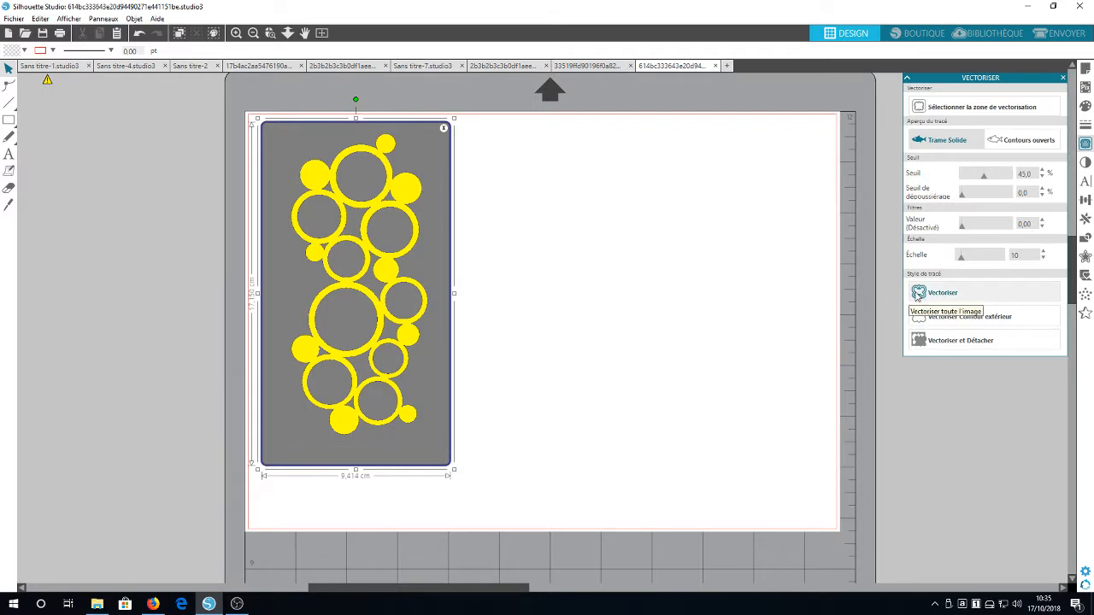
{"action": "left_click", "coordinate": [917, 294]}
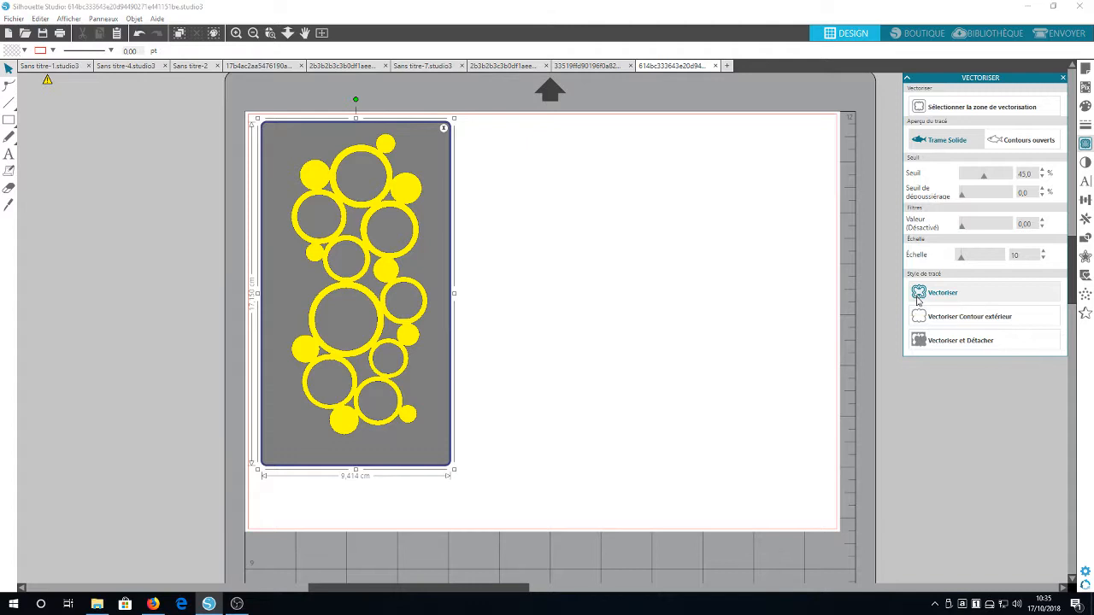
Step: Move the original circles image to the right of its trace and fill the traced circles with black
{"action": "left_click", "coordinate": [383, 313]}
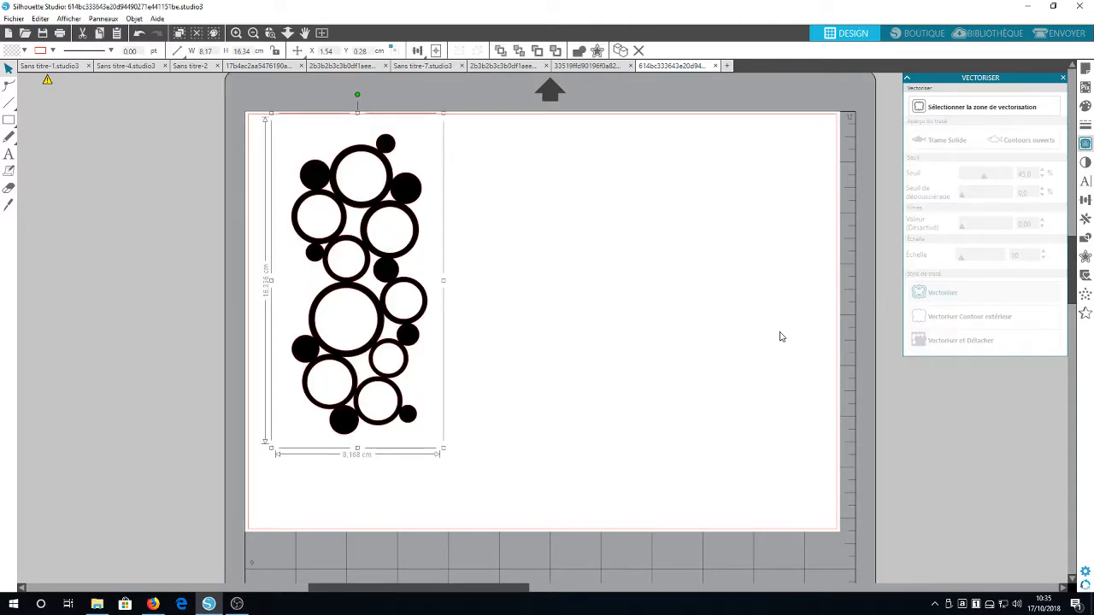
{"action": "mouse_move", "coordinate": [380, 344]}
{"action": "left_mouse_down"}
{"action": "mouse_move", "coordinate": [495, 365]}
{"action": "mouse_move", "coordinate": [683, 352]}
{"action": "left_mouse_up"}
{"action": "left_click", "coordinate": [329, 352]}
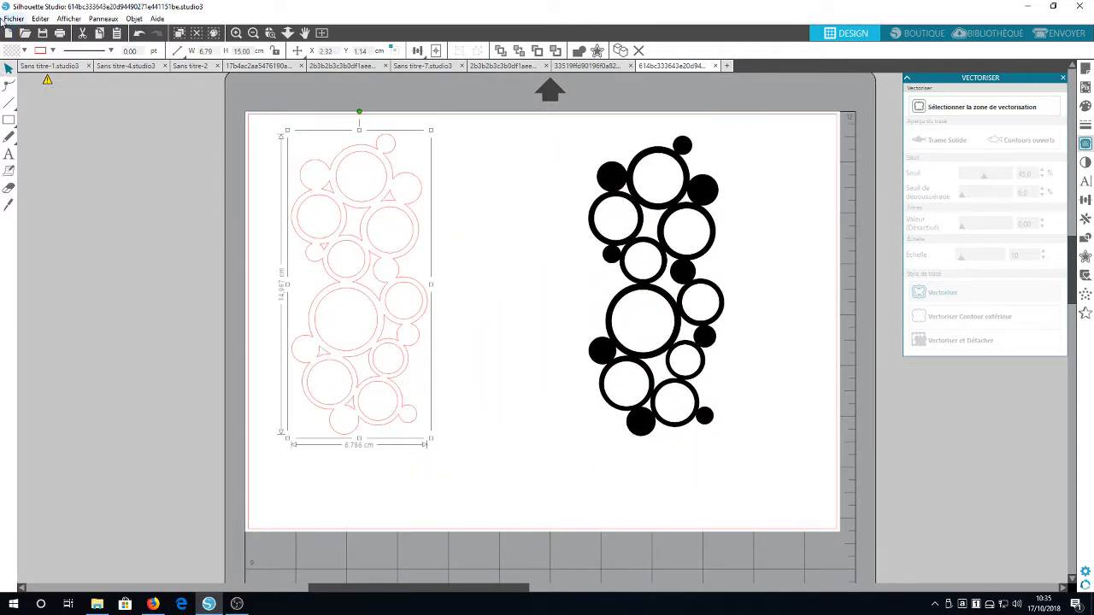
{"action": "left_click", "coordinate": [24, 52]}
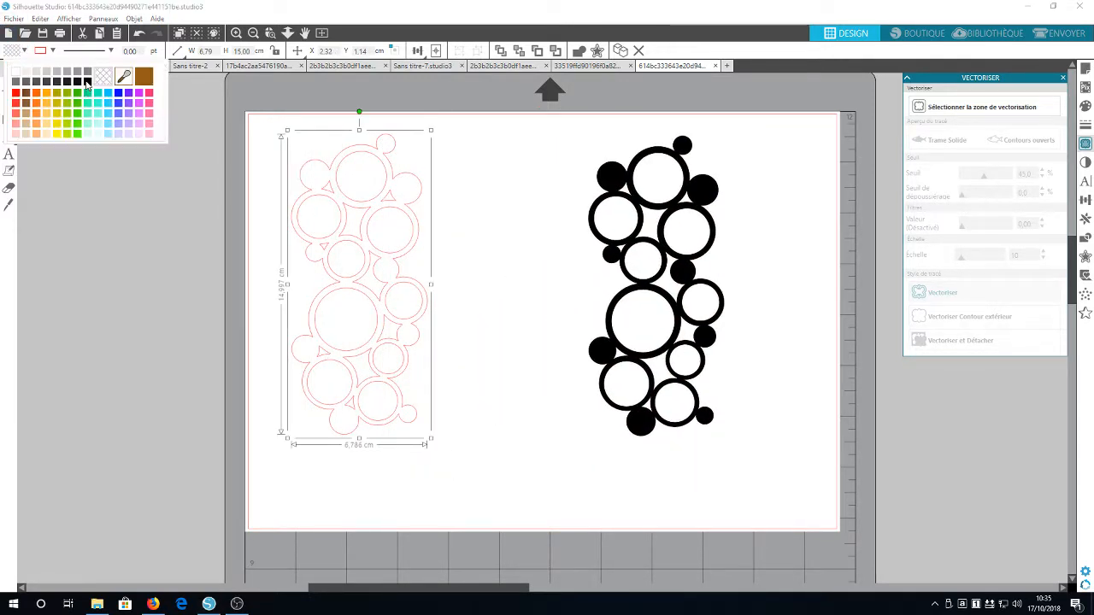
{"action": "left_click", "coordinate": [87, 83]}
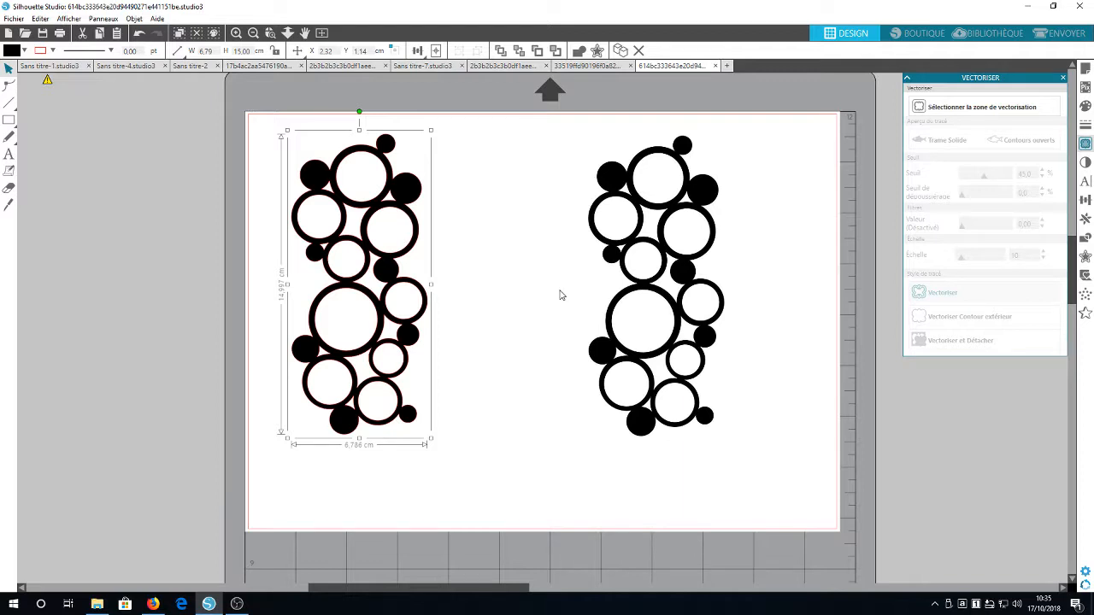
Step: Select the original and the black-filled trace to compare them, and move the filled trace off the page's left edge
{"action": "left_click", "coordinate": [656, 354]}
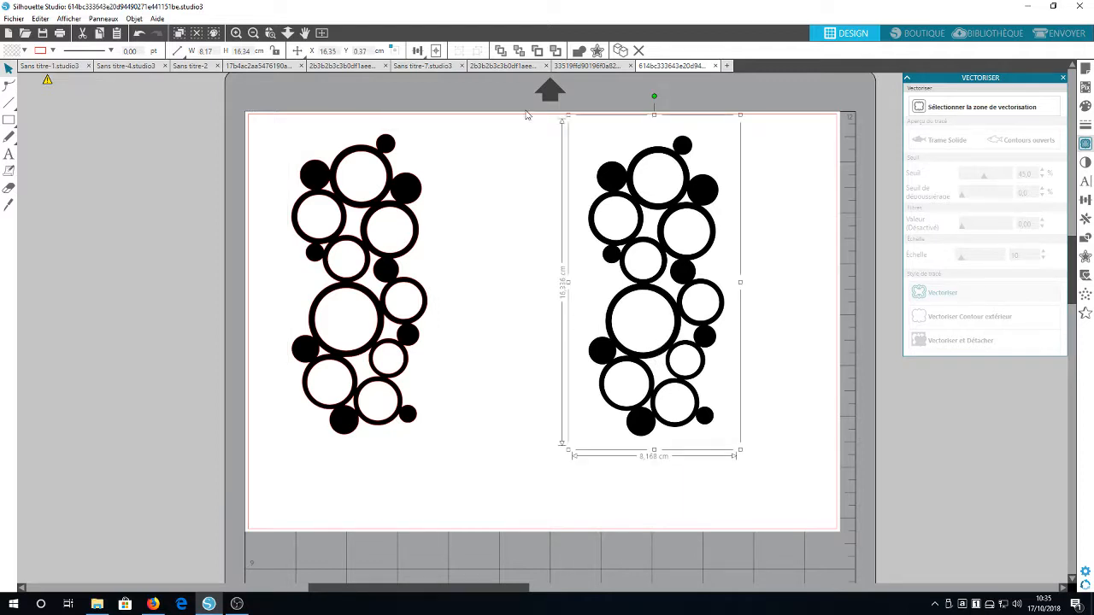
{"action": "left_click", "coordinate": [399, 257]}
{"action": "left_click_drag", "start_coordinate": [399, 296], "coordinate": [407, 281]}
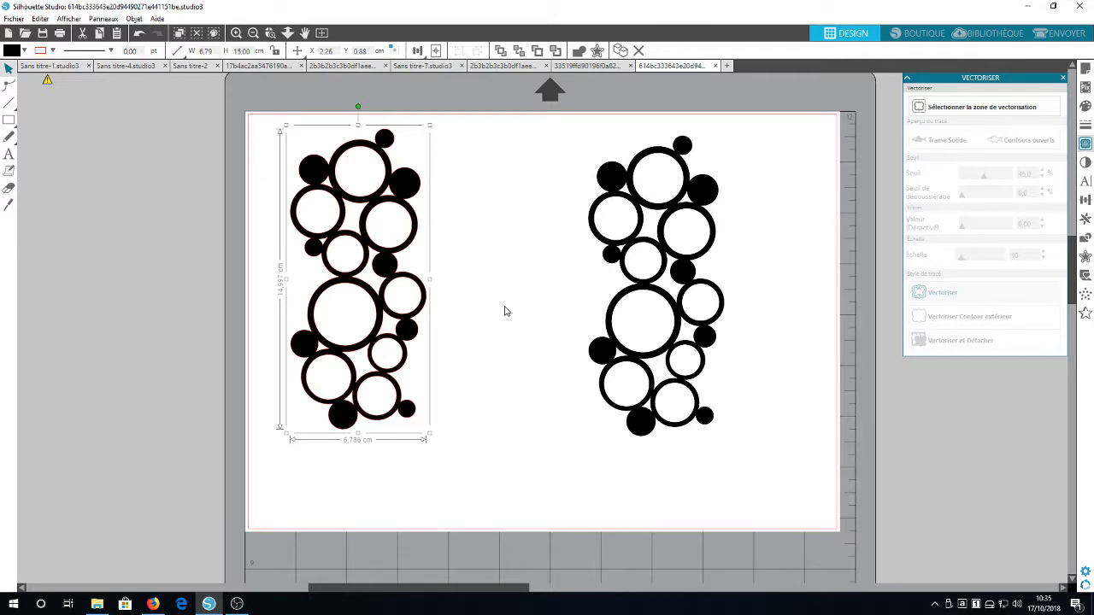
{"action": "left_click", "coordinate": [641, 335]}
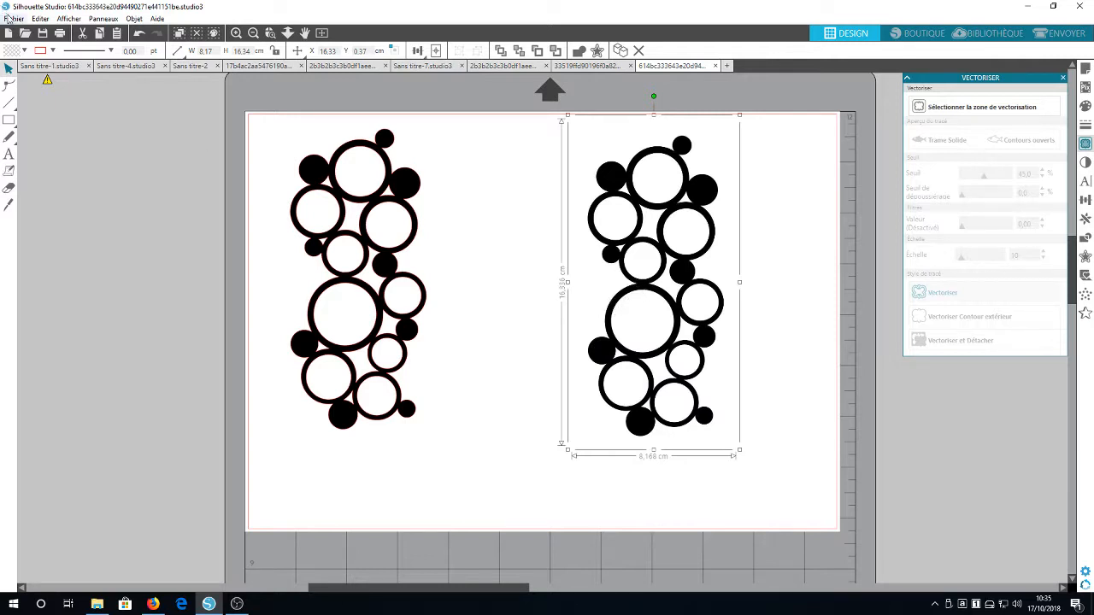
{"action": "left_click_drag", "start_coordinate": [376, 305], "coordinate": [176, 287]}
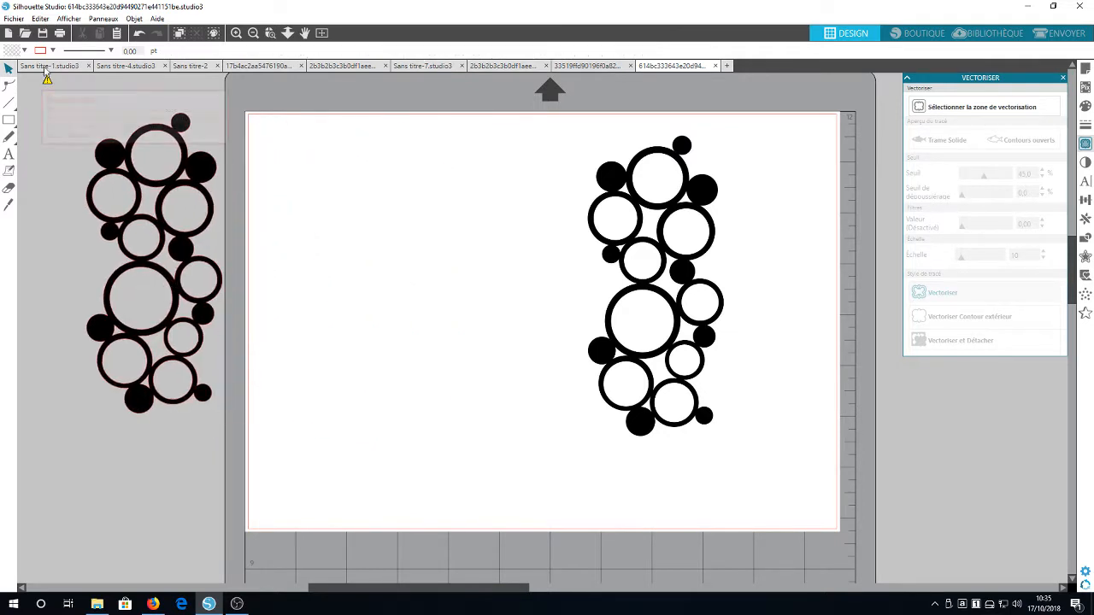
Step: Browse for an image to open in Documents > Mon bricolage > carterie&scrap > image couleur exploitable pour carte on drive OS (F:)
{"action": "left_click", "coordinate": [12, 18]}
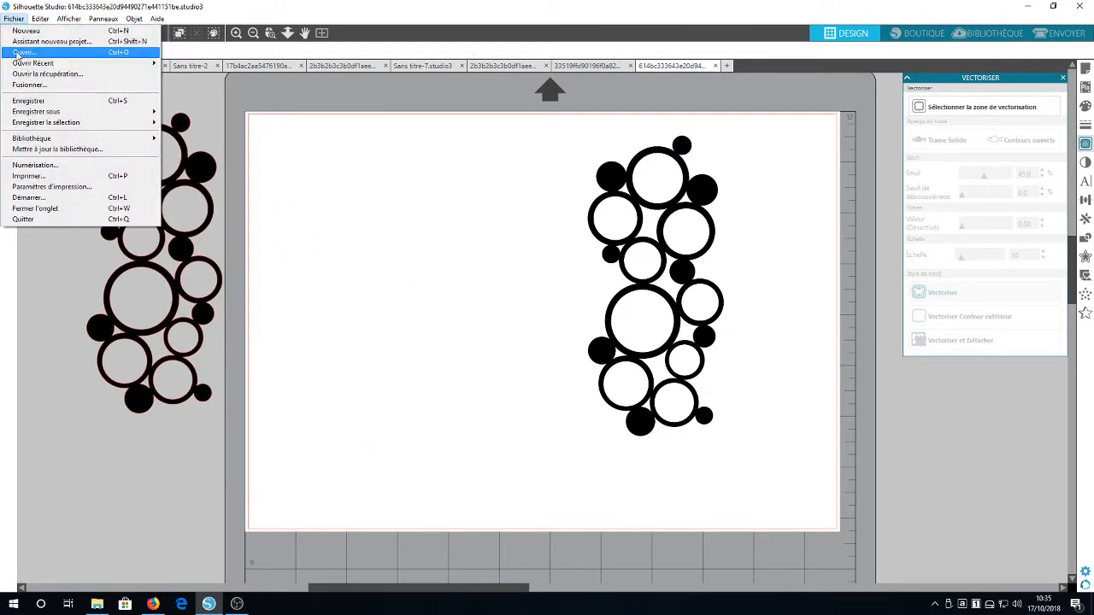
{"action": "left_click", "coordinate": [19, 53]}
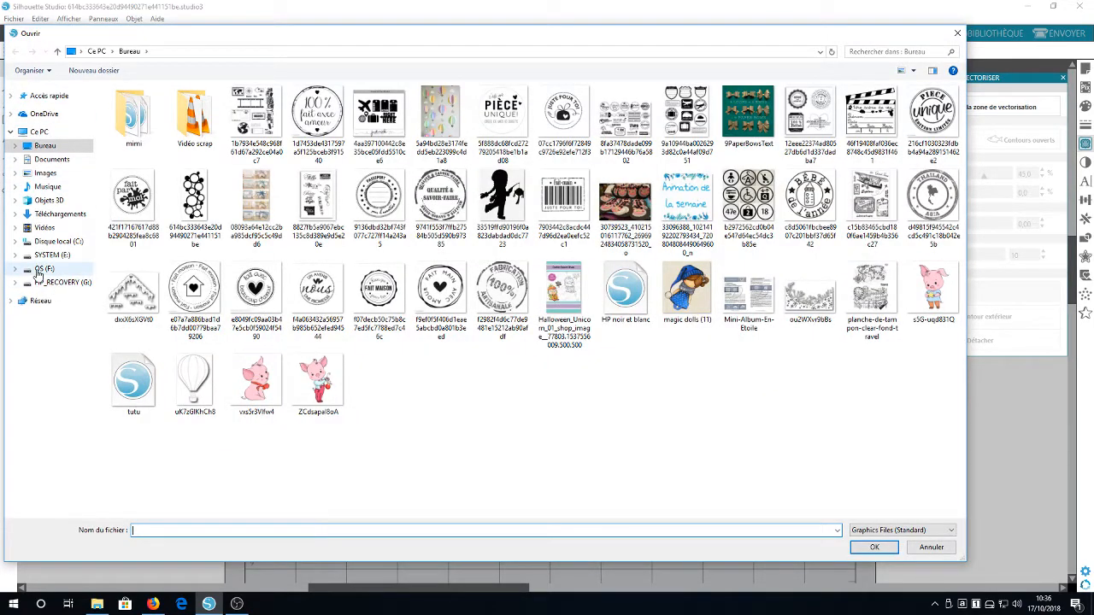
{"action": "left_click", "coordinate": [41, 269]}
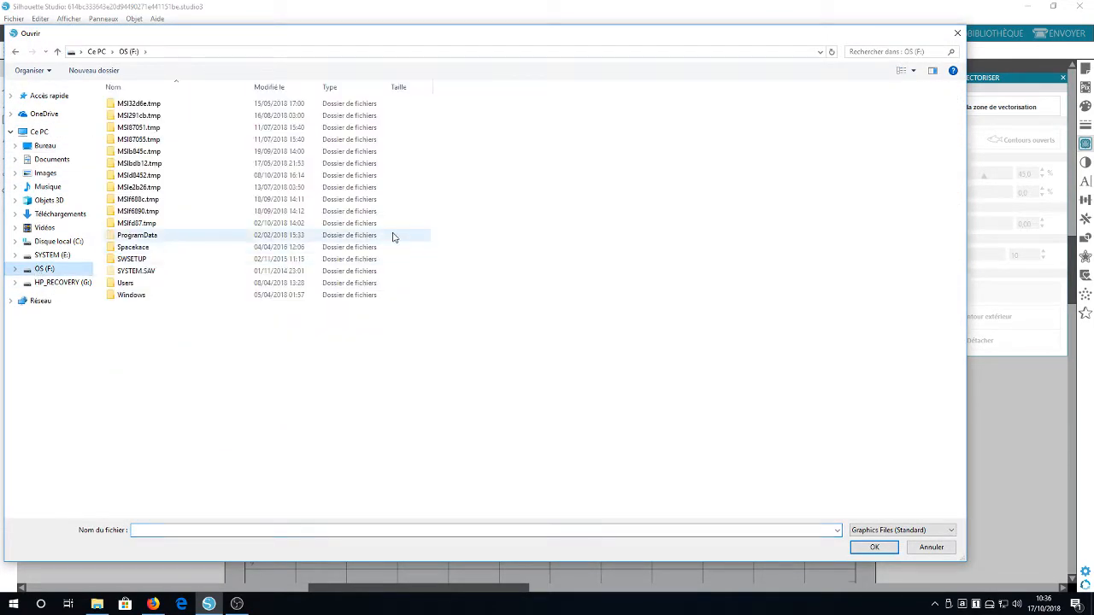
{"action": "double_click", "coordinate": [138, 286]}
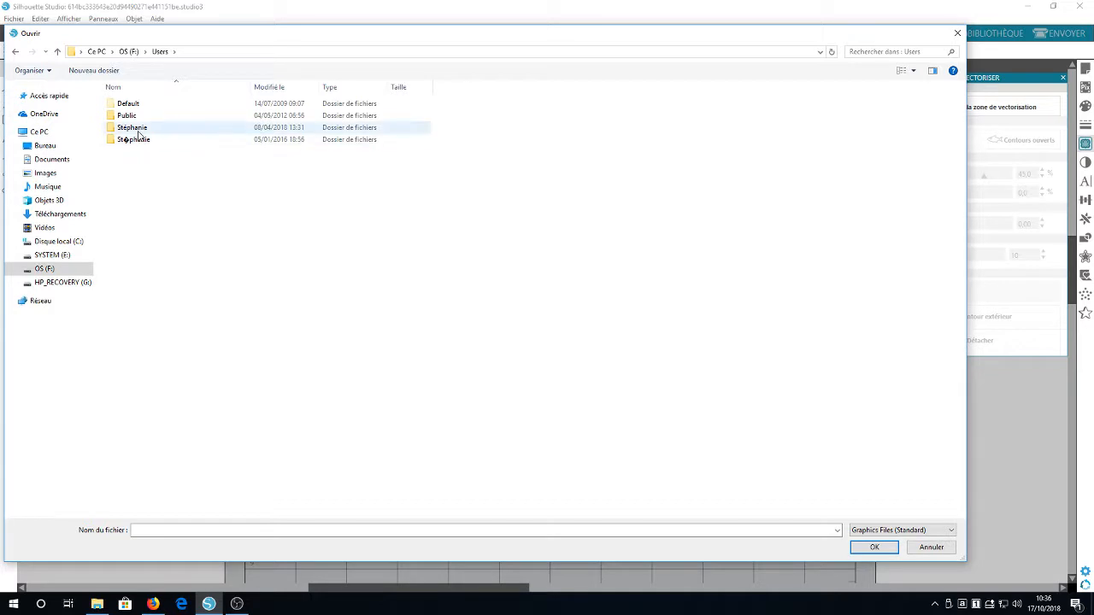
{"action": "double_click", "coordinate": [138, 130]}
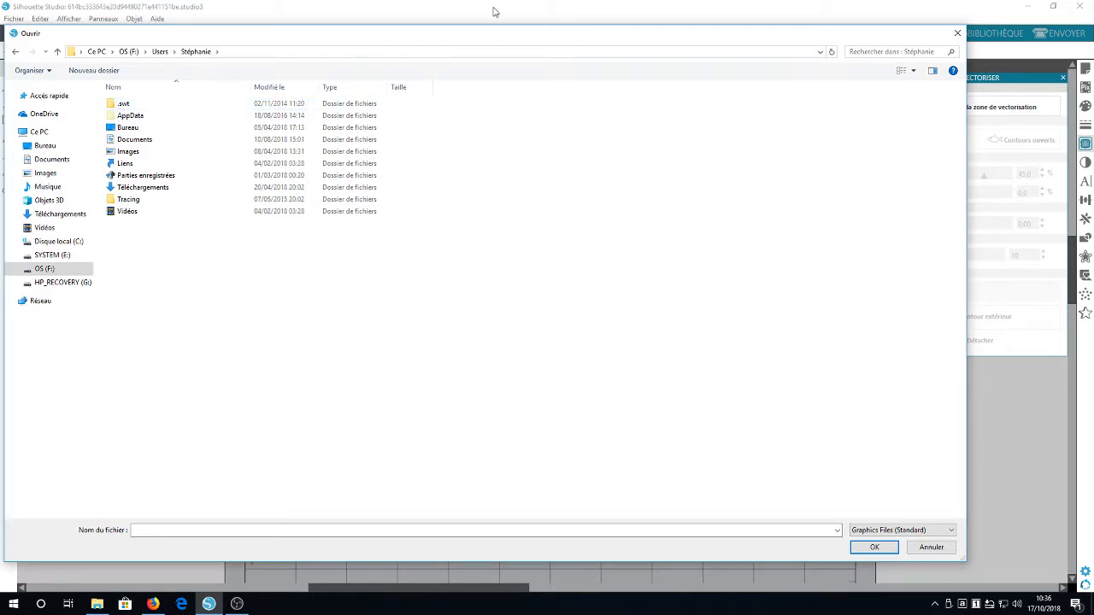
{"action": "double_click", "coordinate": [133, 139]}
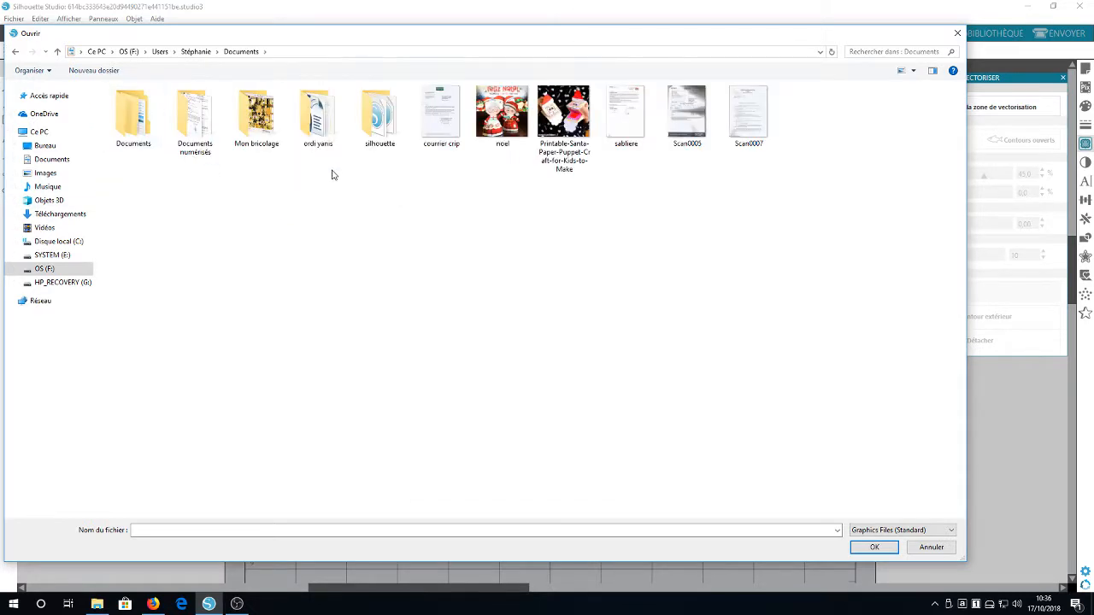
{"action": "double_click", "coordinate": [259, 126]}
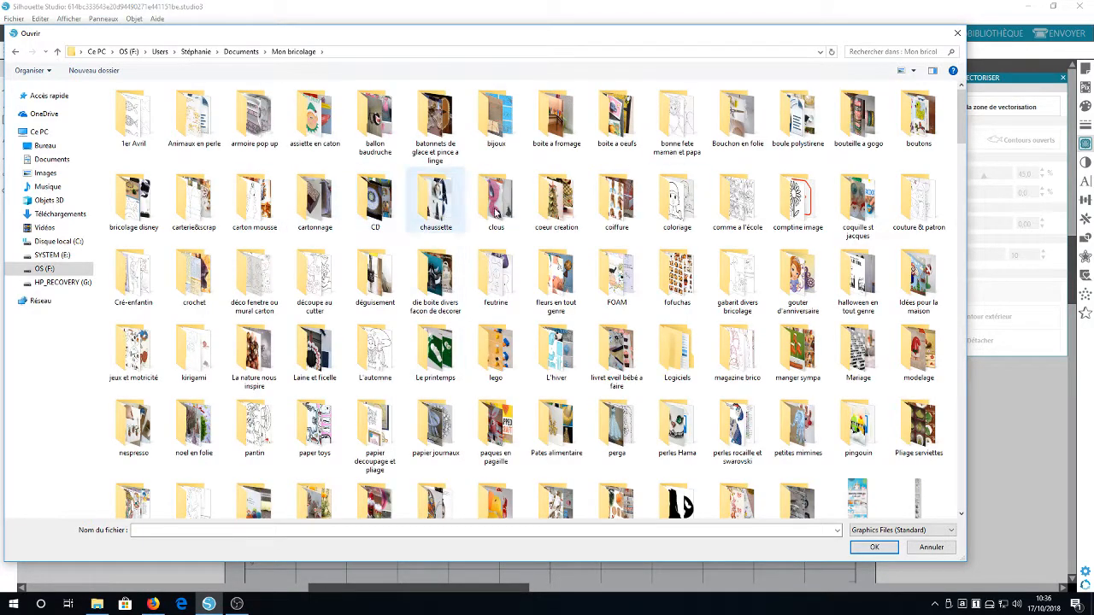
{"action": "double_click", "coordinate": [205, 199]}
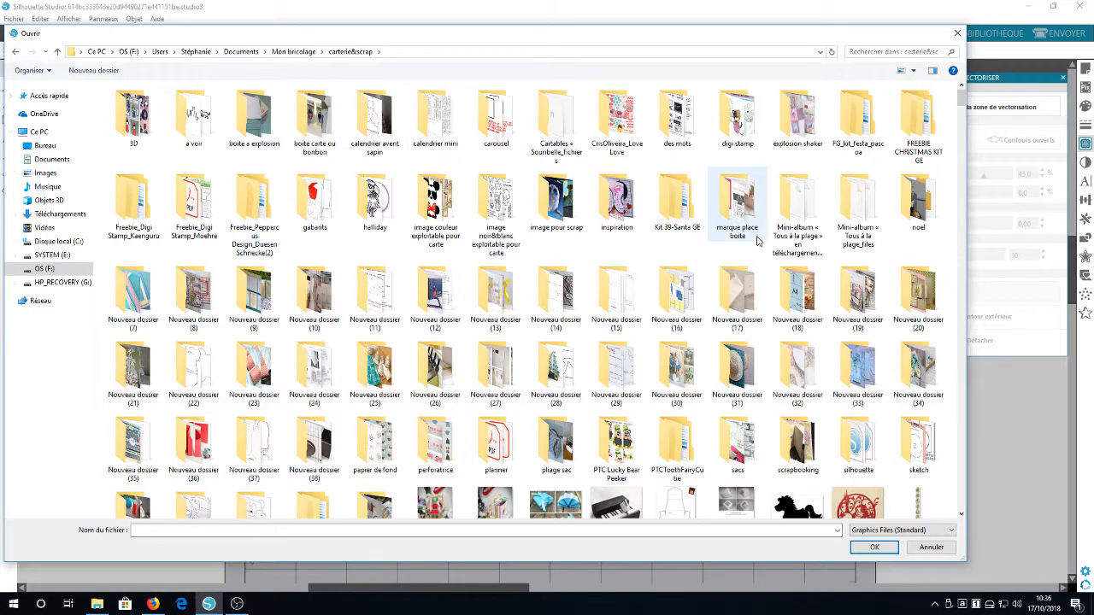
{"action": "left_click", "coordinate": [434, 195]}
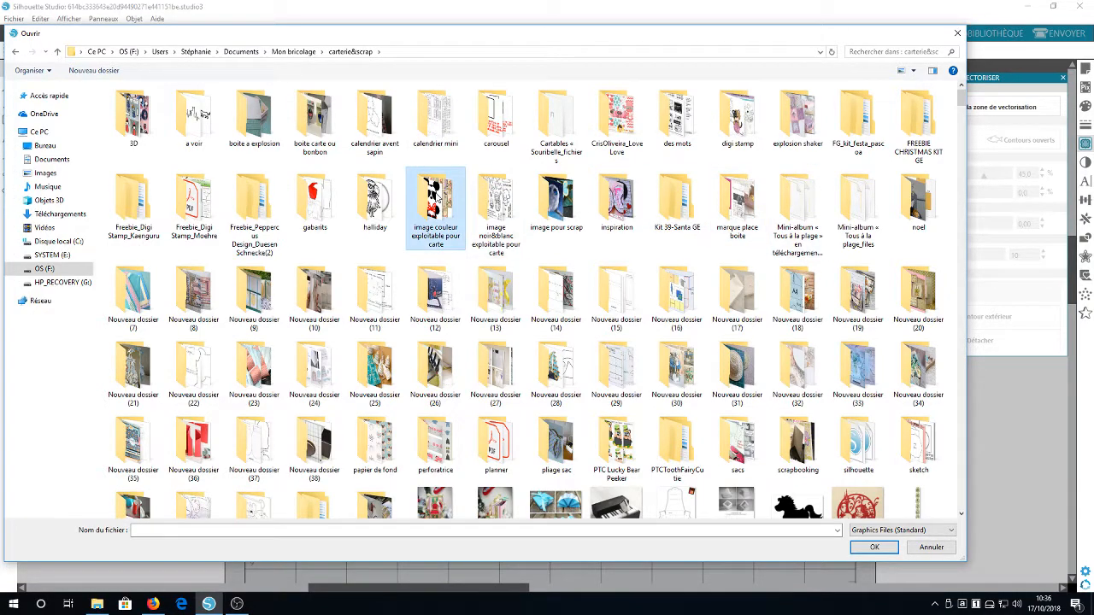
{"action": "double_click", "coordinate": [435, 199]}
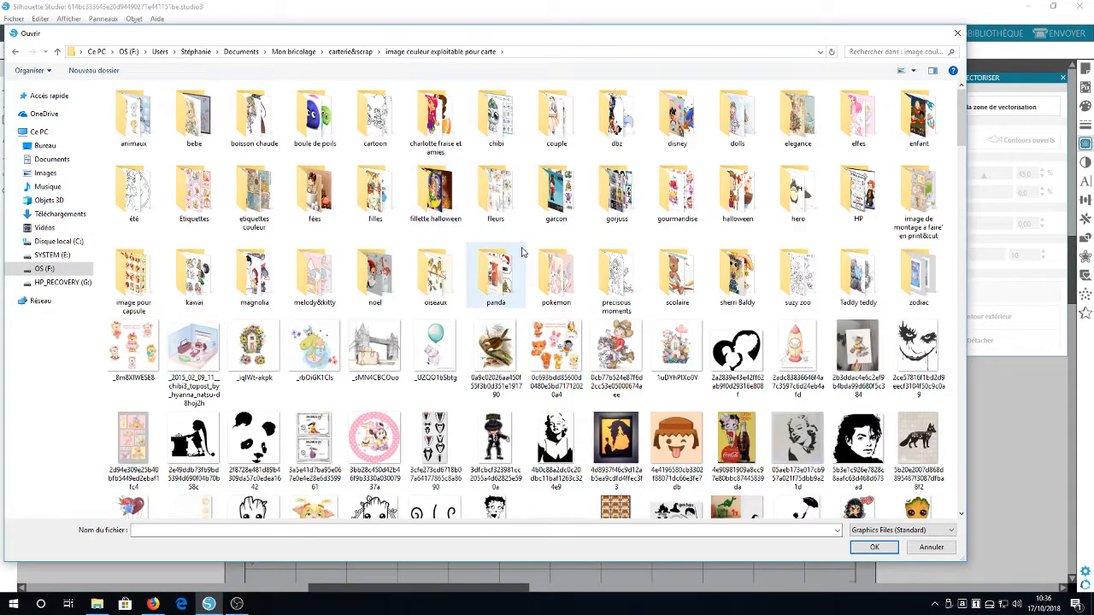
Step: Open the black portrait of a man in a bowler hat and place it in the page's upper-left area
{"action": "scroll", "coordinate": [523, 252], "scroll_direction": "down", "scroll_amount": 5}
{"action": "scroll", "coordinate": [523, 252], "scroll_direction": "up", "scroll_amount": 5}
{"action": "scroll", "coordinate": [523, 252], "scroll_direction": "down", "scroll_amount": 5}
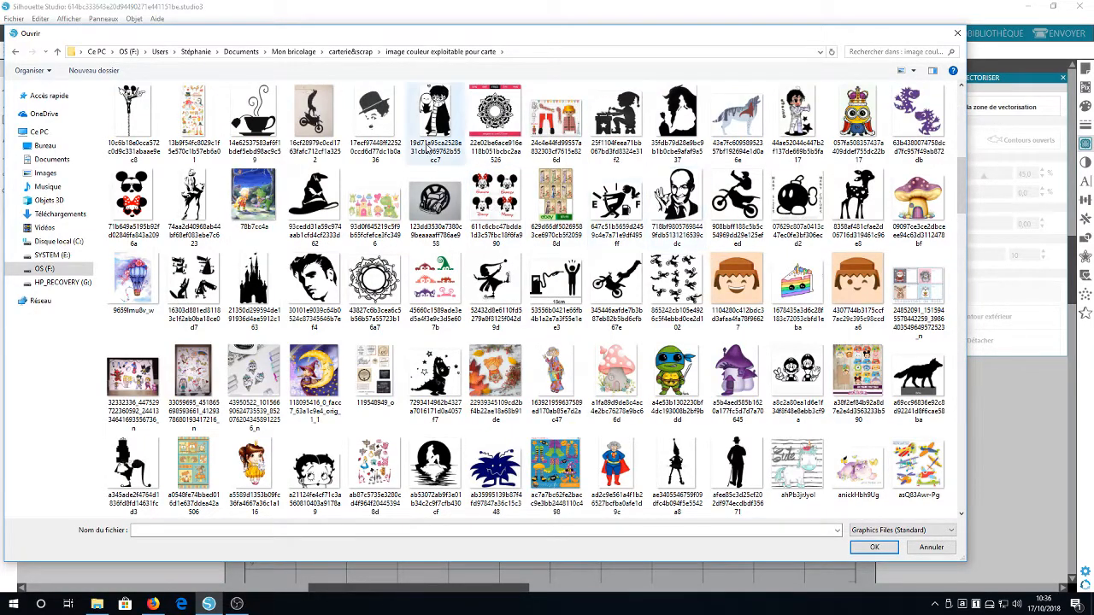
{"action": "double_click", "coordinate": [374, 116]}
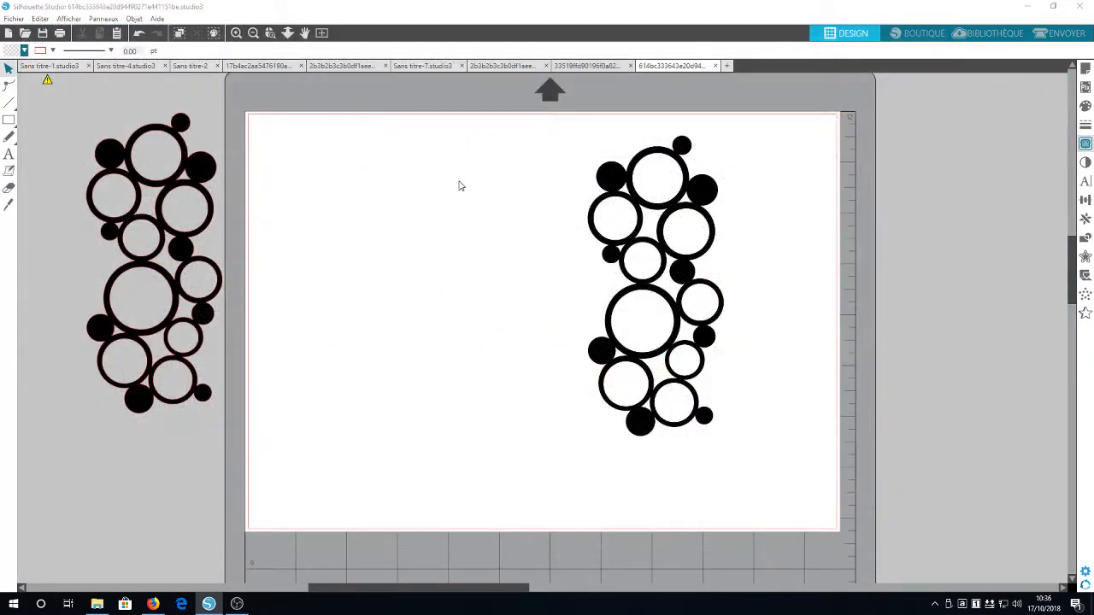
{"action": "left_click_drag", "start_coordinate": [314, 214], "coordinate": [441, 252]}
{"action": "left_click", "coordinate": [209, 214]}
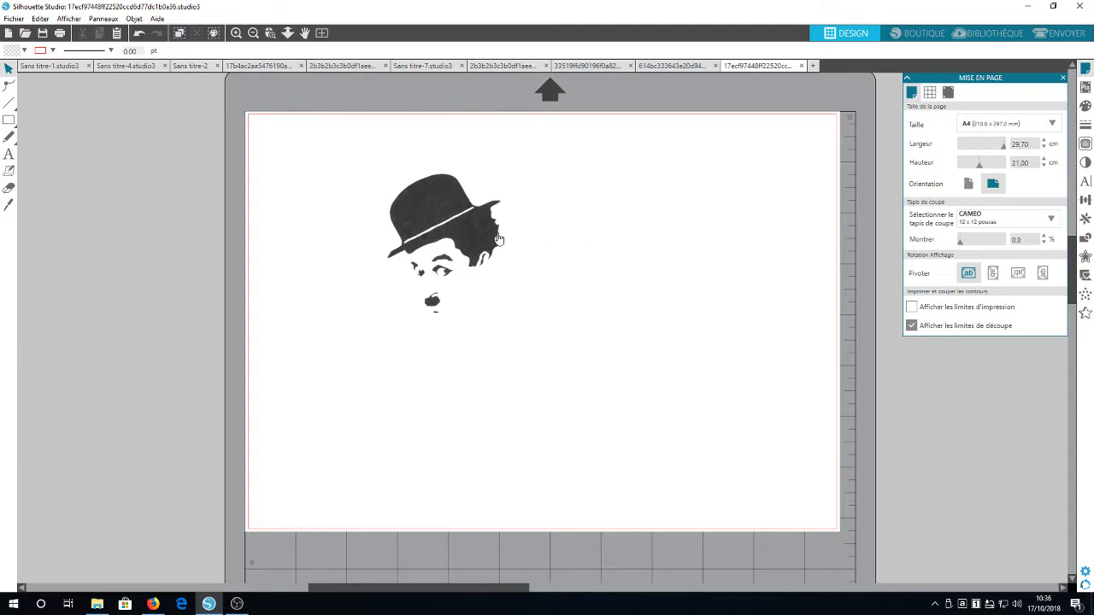
Step: Define a trace area about 10.8 × 11.9 cm around the bowler-hat portrait
{"action": "left_click", "coordinate": [1085, 144]}
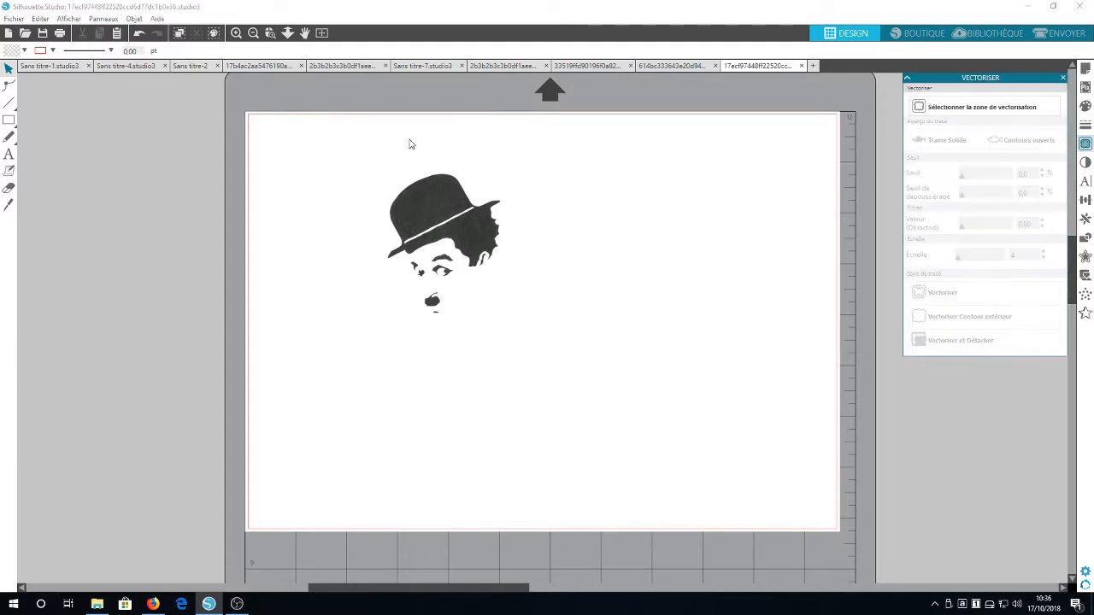
{"action": "left_click", "coordinate": [981, 107]}
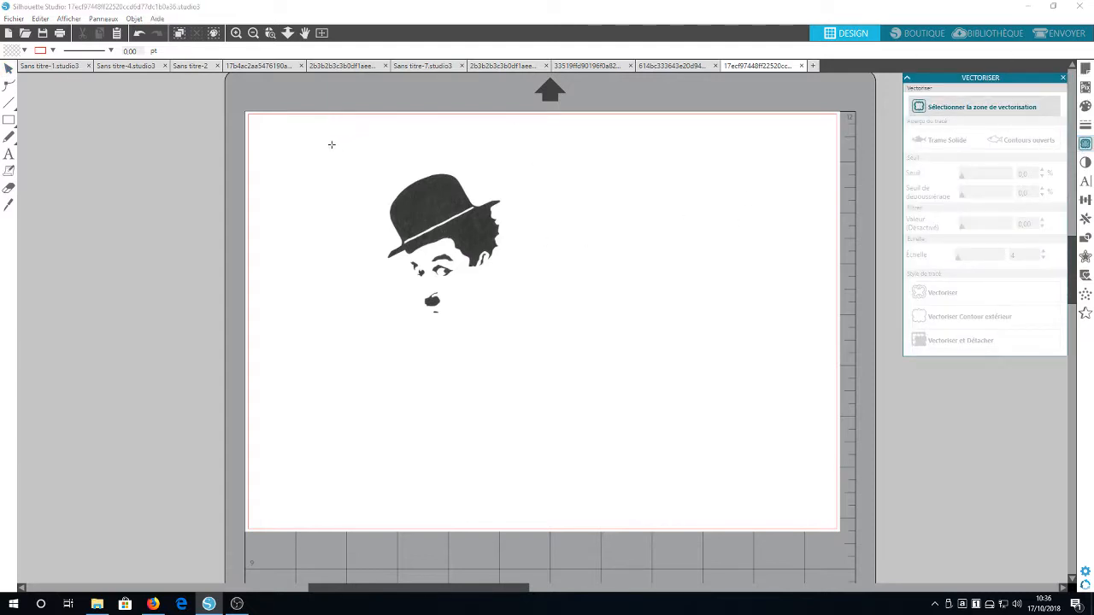
{"action": "left_click_drag", "start_coordinate": [325, 137], "coordinate": [545, 376]}
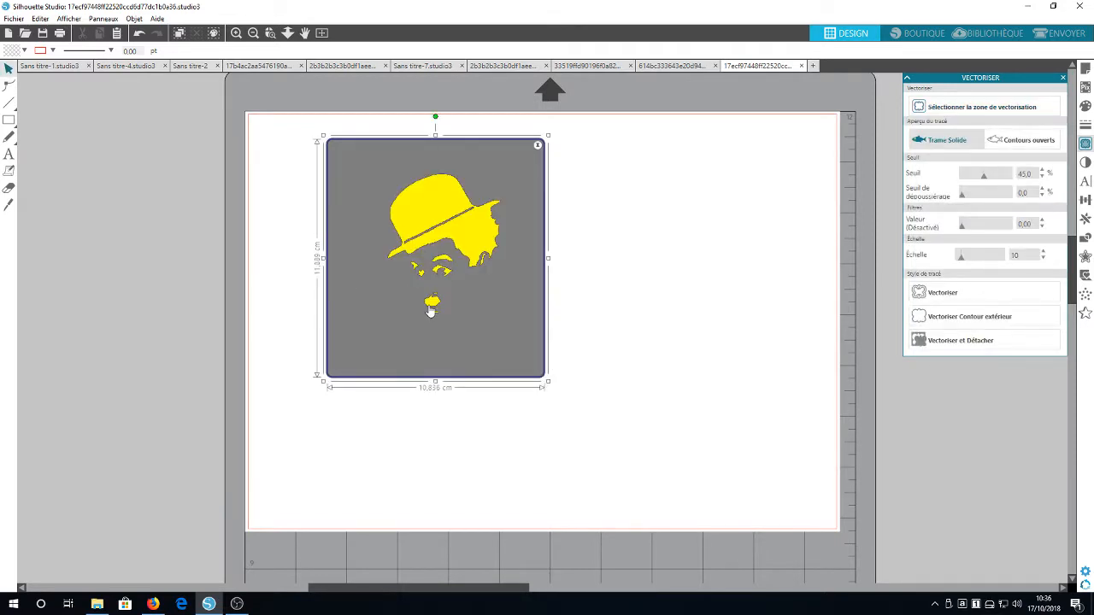
Step: Raise the trace threshold to 53% and trace the whole portrait with Vectoriser
{"action": "left_click", "coordinate": [236, 32]}
{"action": "left_click", "coordinate": [235, 32]}
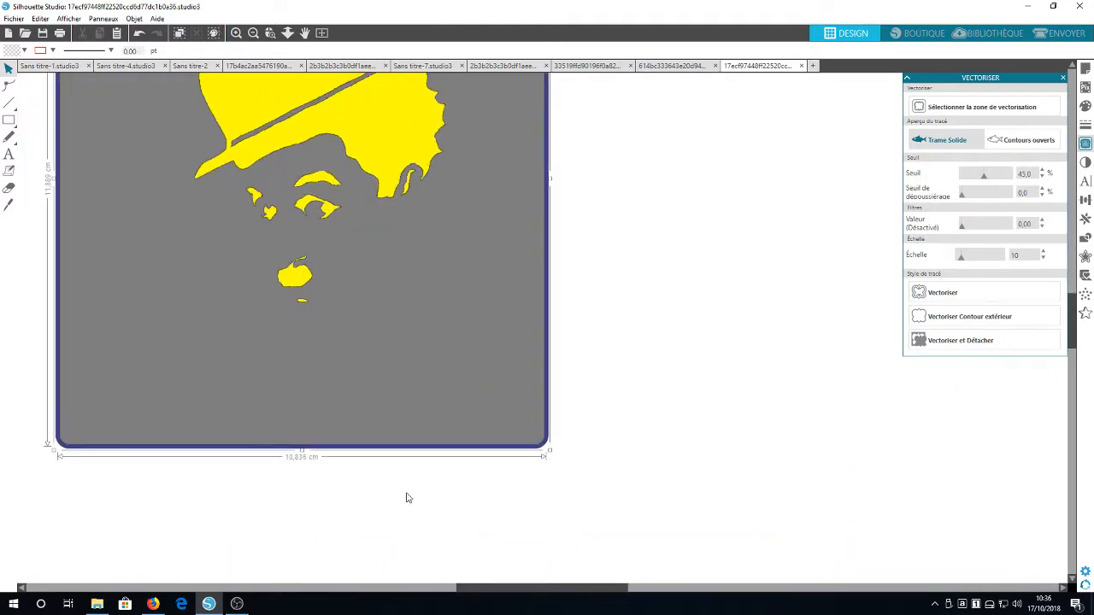
{"action": "left_click_drag", "start_coordinate": [586, 589], "coordinate": [540, 579]}
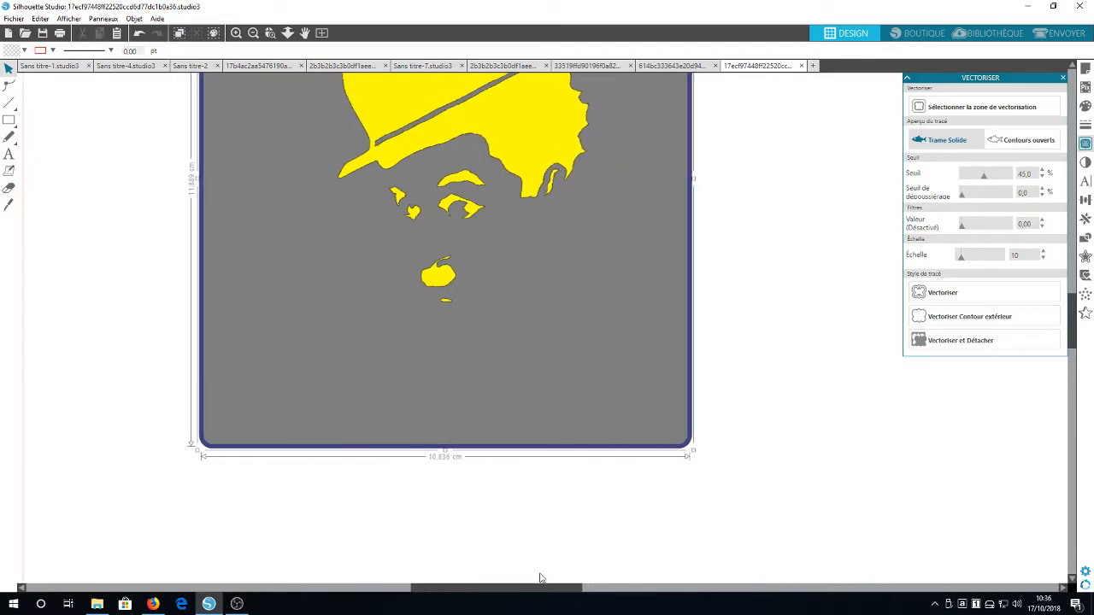
{"action": "scroll", "coordinate": [762, 431], "scroll_direction": "up", "scroll_amount": 3}
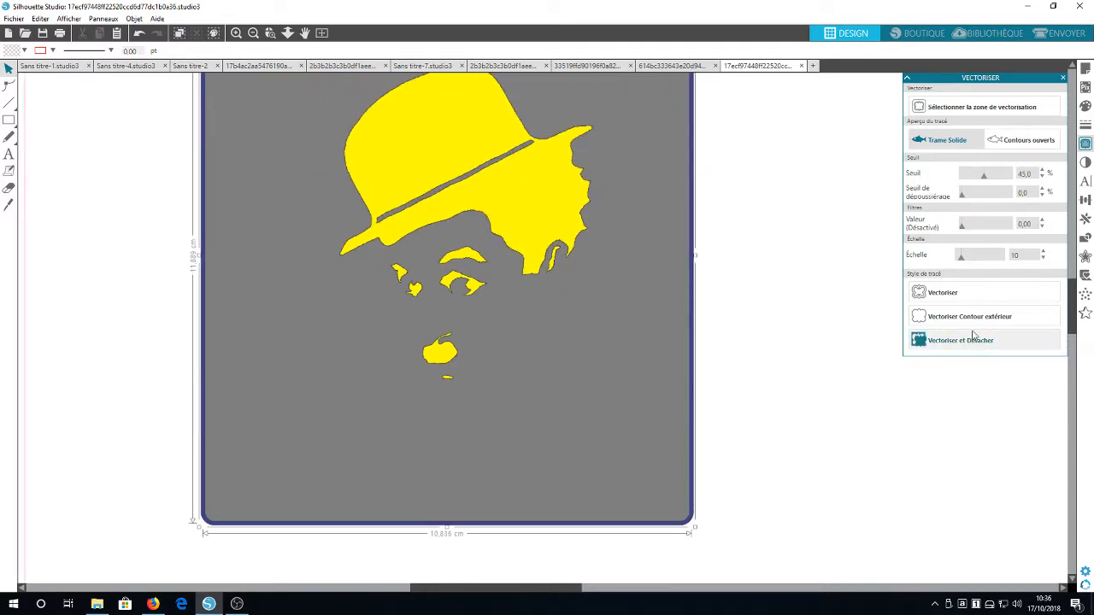
{"action": "left_click", "coordinate": [1042, 171]}
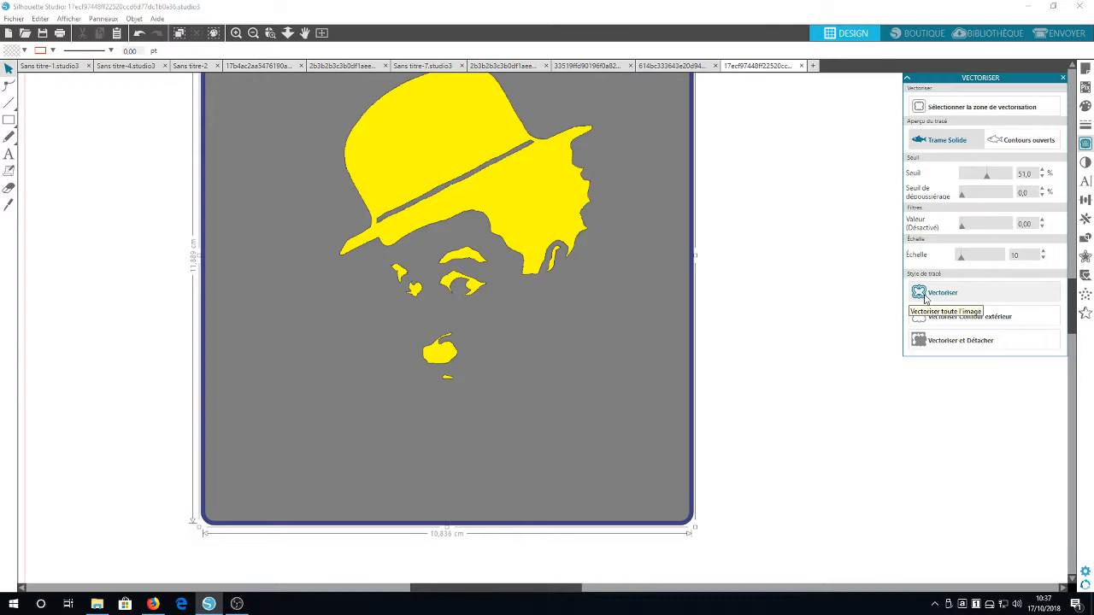
{"action": "left_click", "coordinate": [1042, 170]}
{"action": "left_click", "coordinate": [1041, 170]}
{"action": "left_click", "coordinate": [931, 298]}
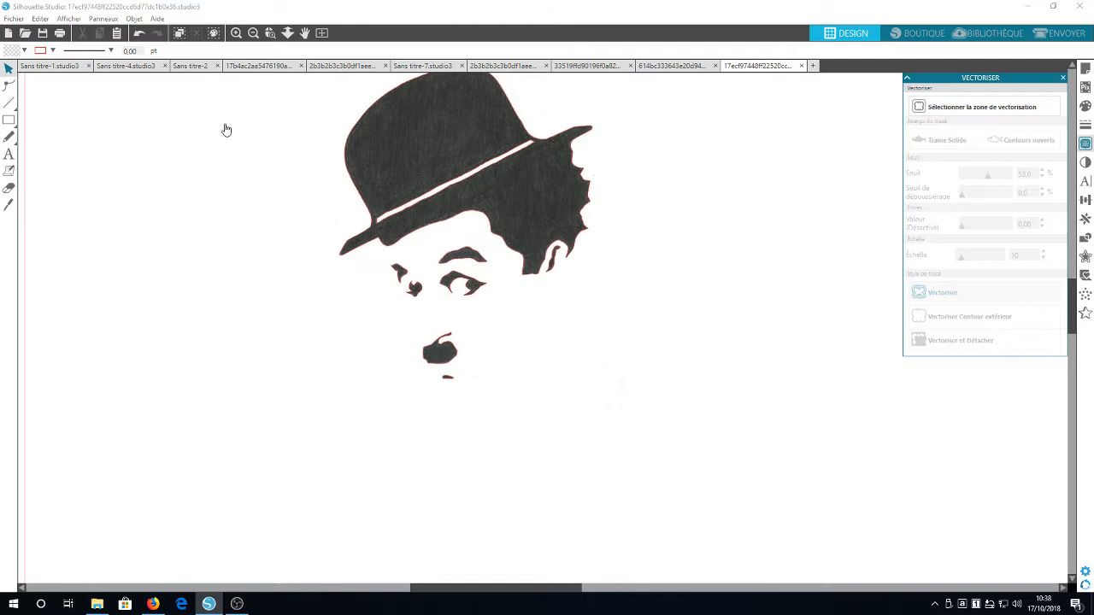
Step: Move the original portrait image off the page's left edge and place its traced outline in the page's upper-left area
{"action": "left_click", "coordinate": [321, 33]}
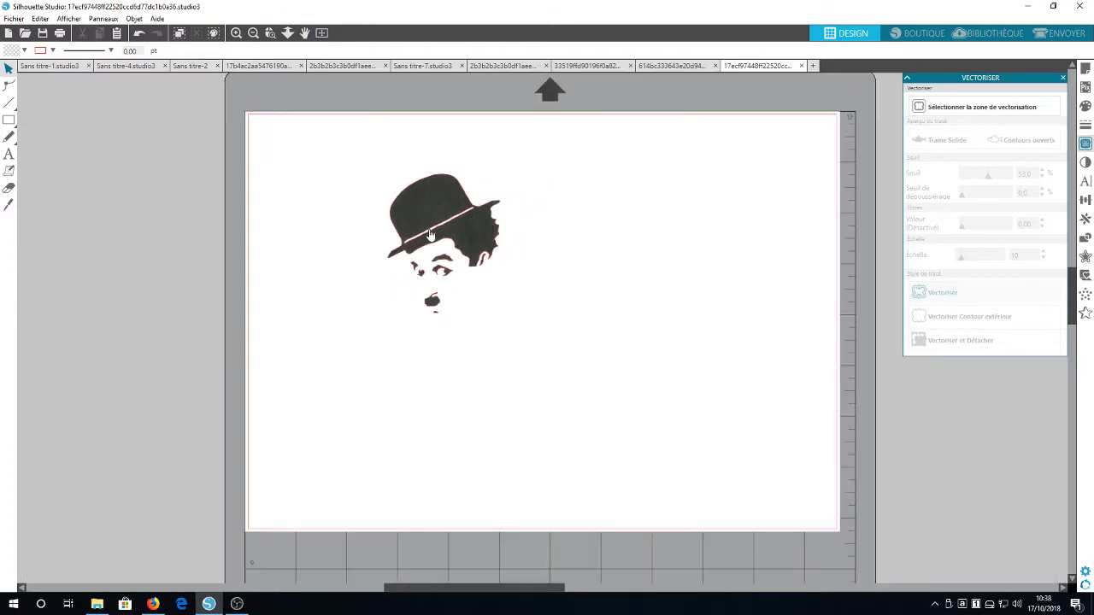
{"action": "mouse_move", "coordinate": [429, 235]}
{"action": "left_mouse_down"}
{"action": "mouse_move", "coordinate": [564, 300]}
{"action": "mouse_move", "coordinate": [571, 317]}
{"action": "mouse_move", "coordinate": [321, 248]}
{"action": "mouse_move", "coordinate": [202, 238]}
{"action": "left_mouse_up"}
{"action": "left_click", "coordinate": [506, 294]}
{"action": "left_click", "coordinate": [405, 255]}
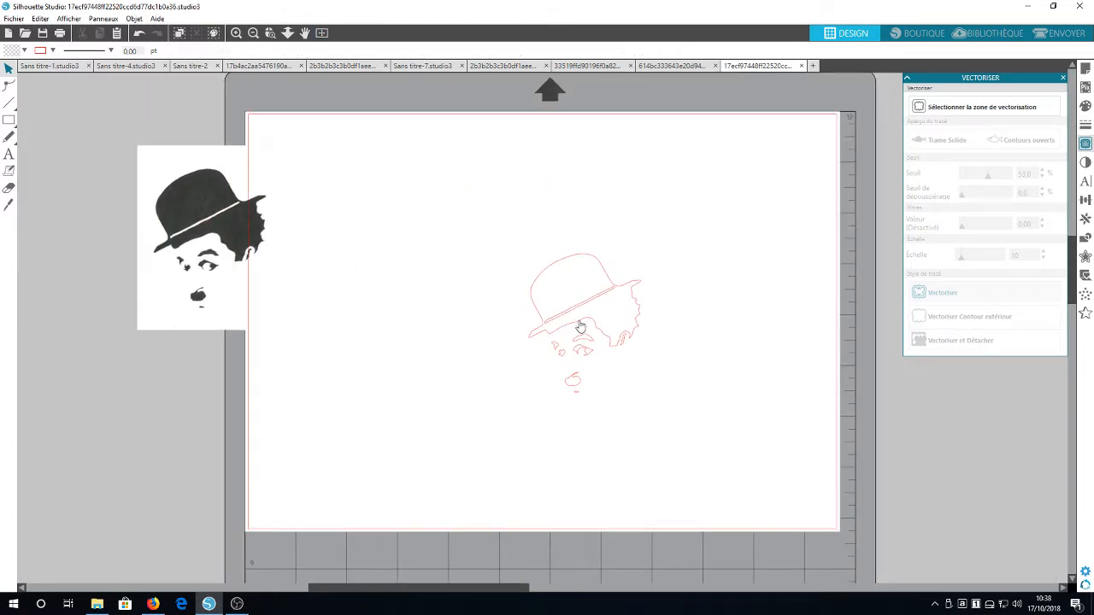
{"action": "left_click", "coordinate": [580, 325]}
{"action": "left_click_drag", "start_coordinate": [580, 325], "coordinate": [449, 261]}
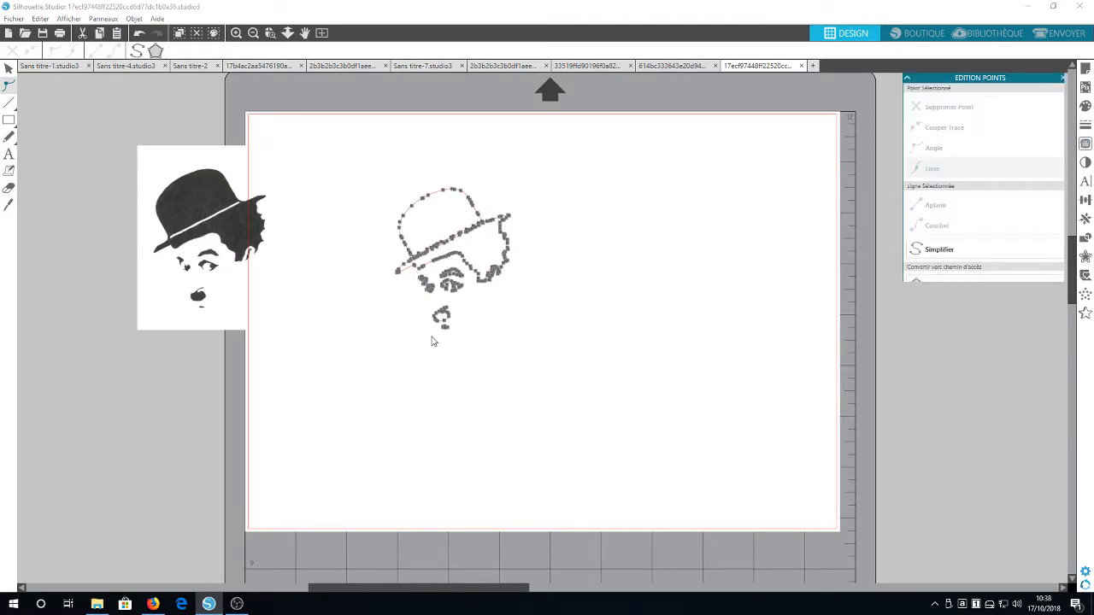
{"action": "left_click_drag", "start_coordinate": [212, 259], "coordinate": [189, 262]}
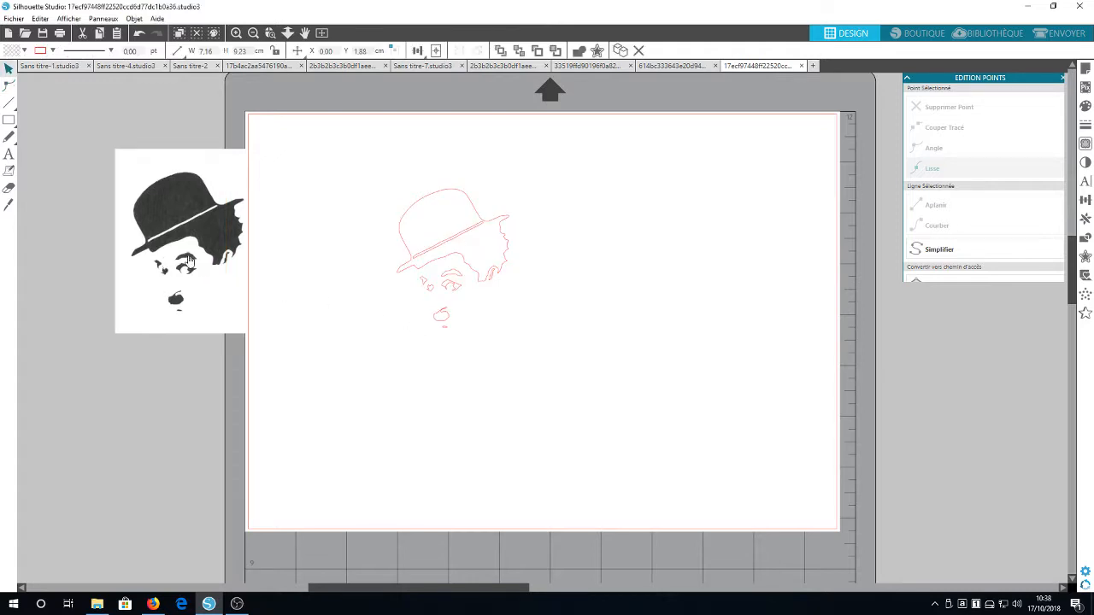
Step: Fill the traced portrait outline with black and deselect it
{"action": "left_click", "coordinate": [442, 253]}
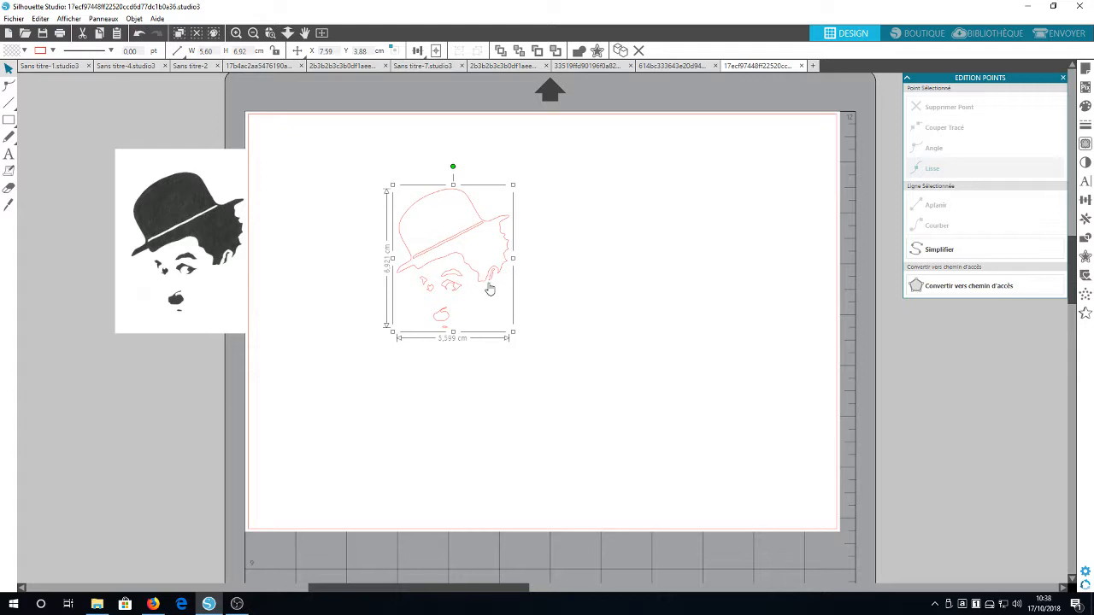
{"action": "left_click_drag", "start_coordinate": [488, 291], "coordinate": [488, 291]}
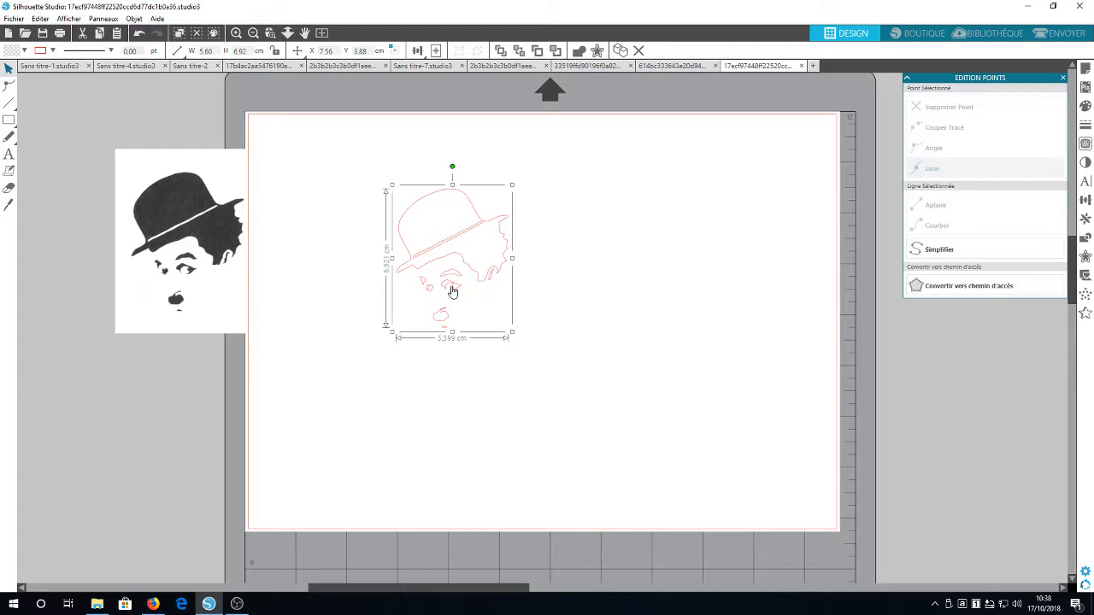
{"action": "left_click", "coordinate": [22, 49]}
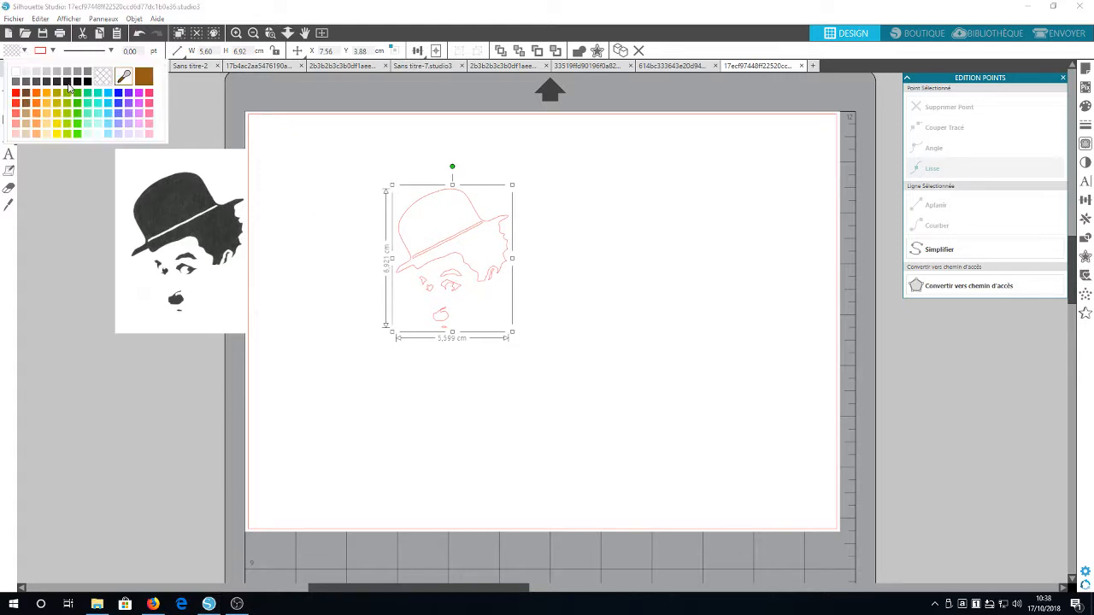
{"action": "left_click", "coordinate": [87, 82]}
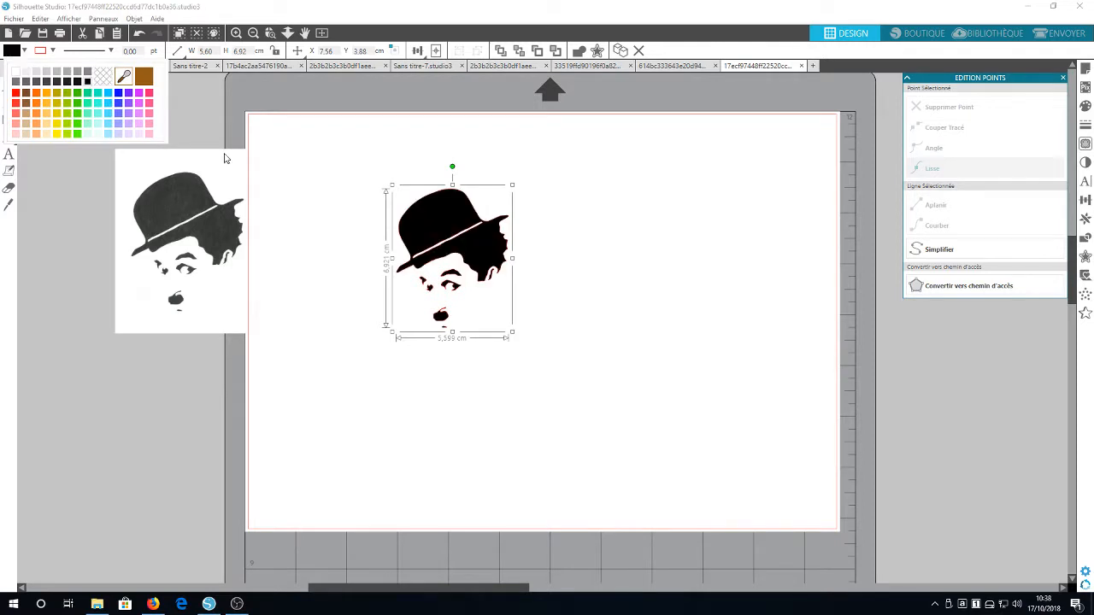
{"action": "left_click", "coordinate": [270, 272]}
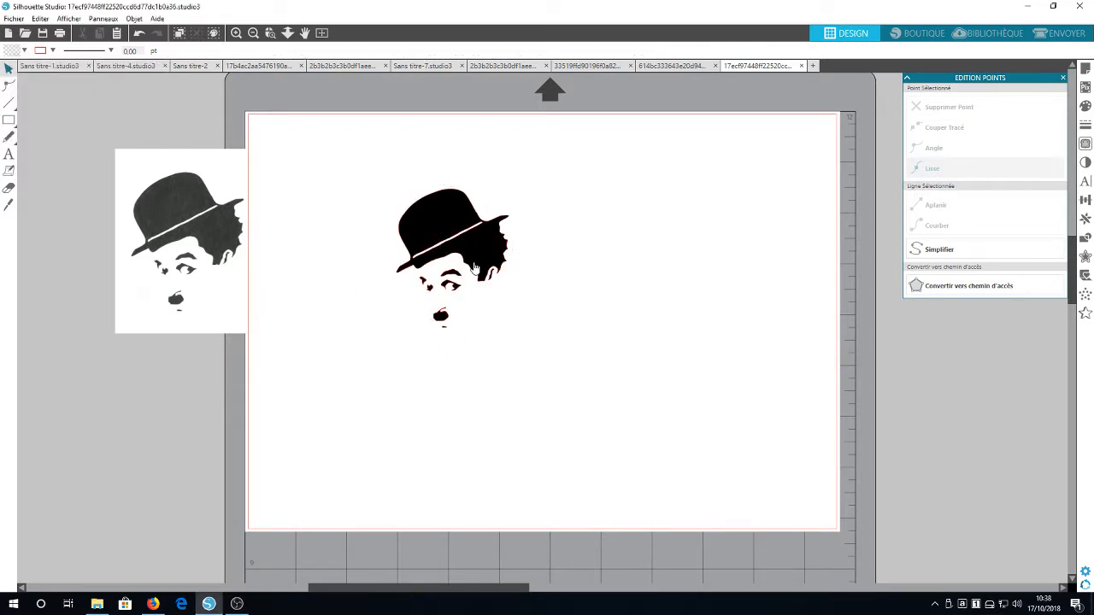
Step: Move the black-filled trace closer to the original portrait and dismiss the mail notification
{"action": "left_click_drag", "start_coordinate": [475, 269], "coordinate": [441, 246]}
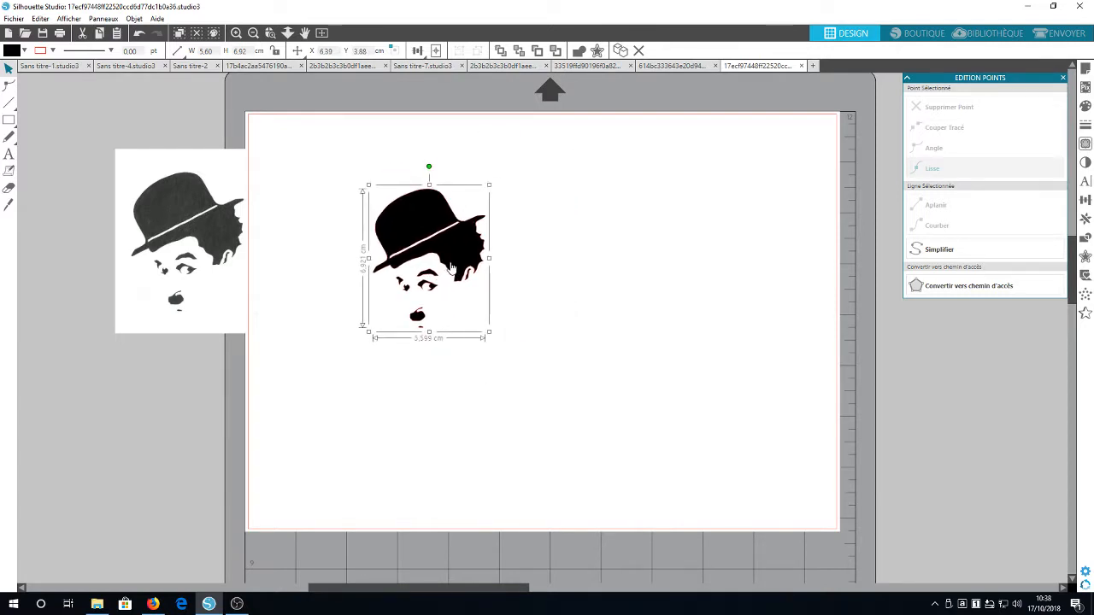
{"action": "left_click", "coordinate": [325, 287]}
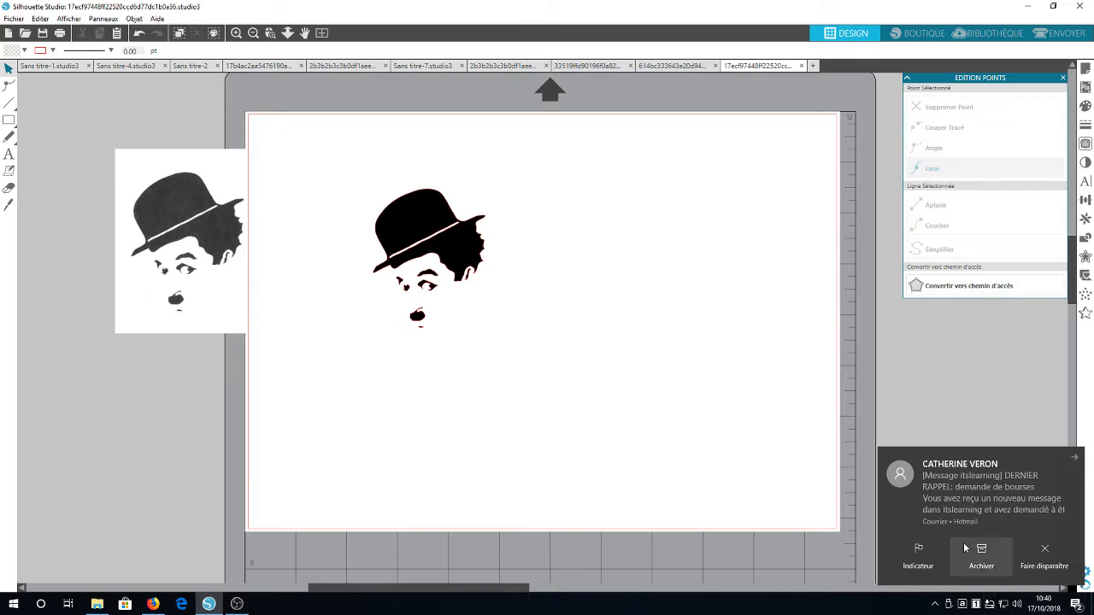
{"action": "left_click", "coordinate": [1040, 553]}
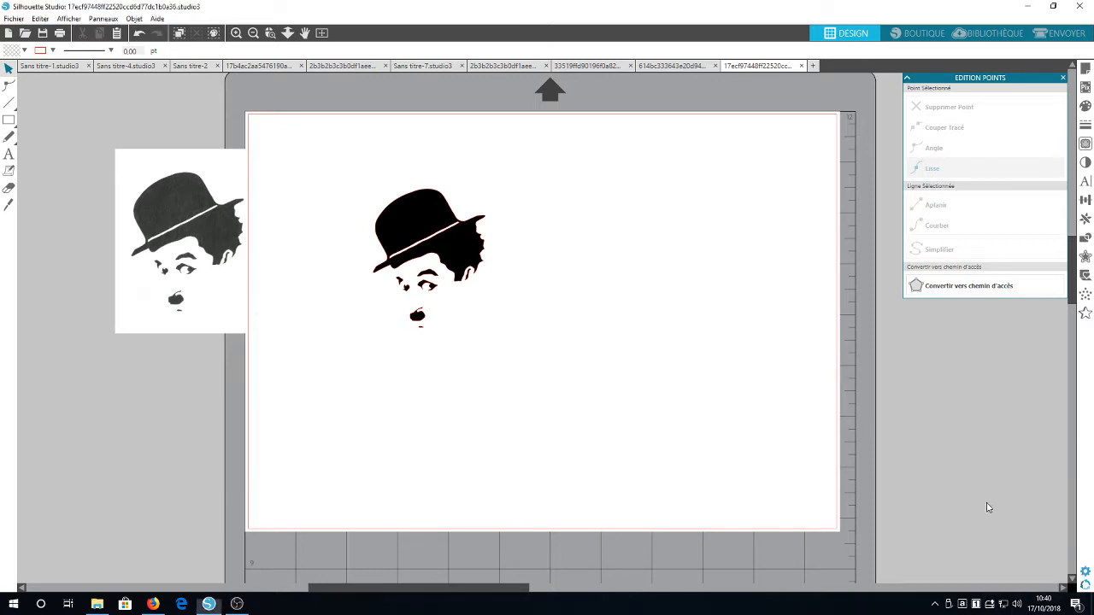